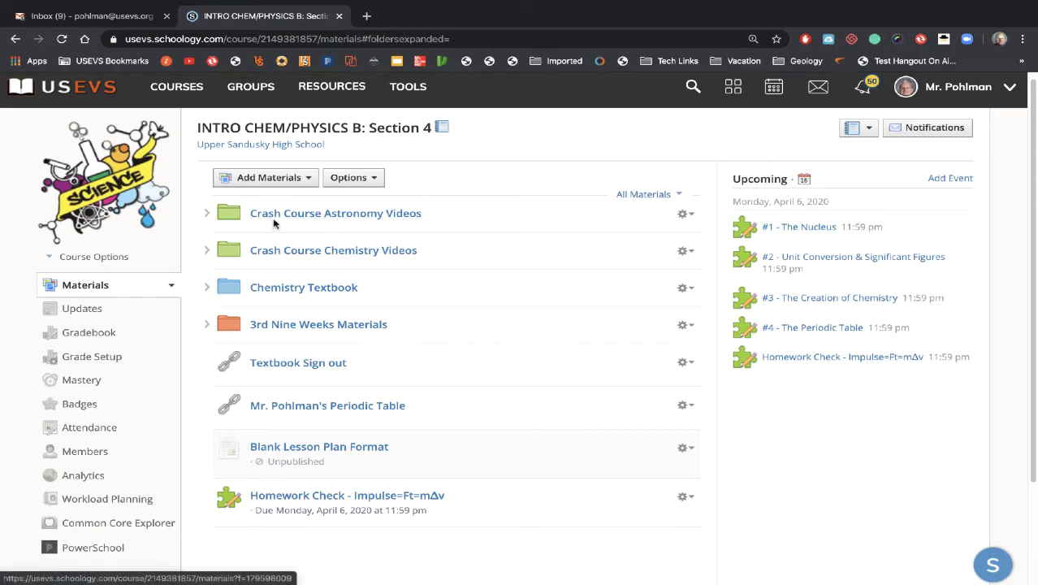
Open the Add Materials list in the course materials, then close it without adding anything.
click(263, 179)
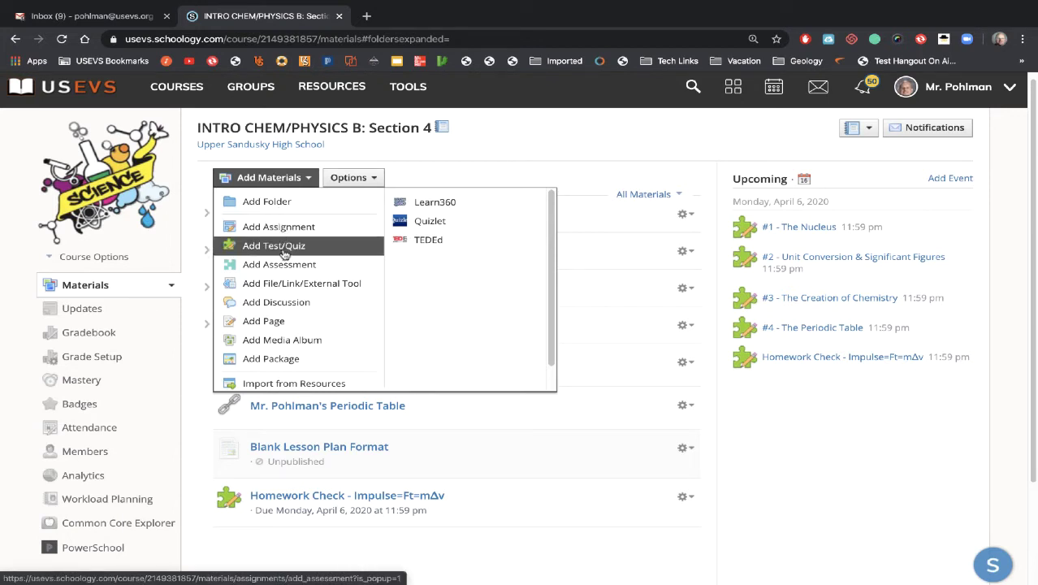
click(376, 530)
Open the Homework Check - Impulse=Ft=mΔv quiz and start a new preview attempt.
click(347, 496)
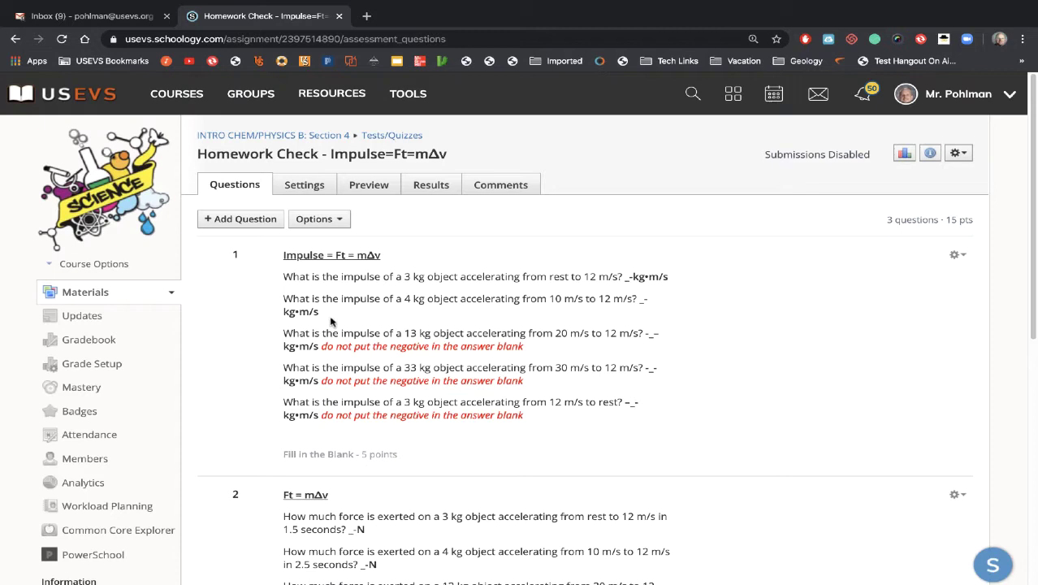
click(366, 188)
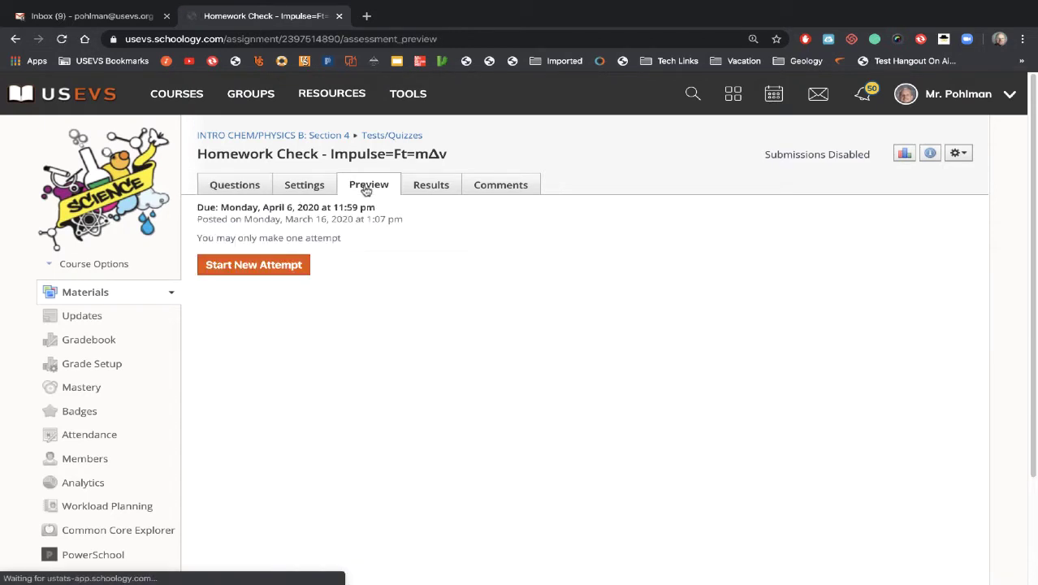
click(230, 267)
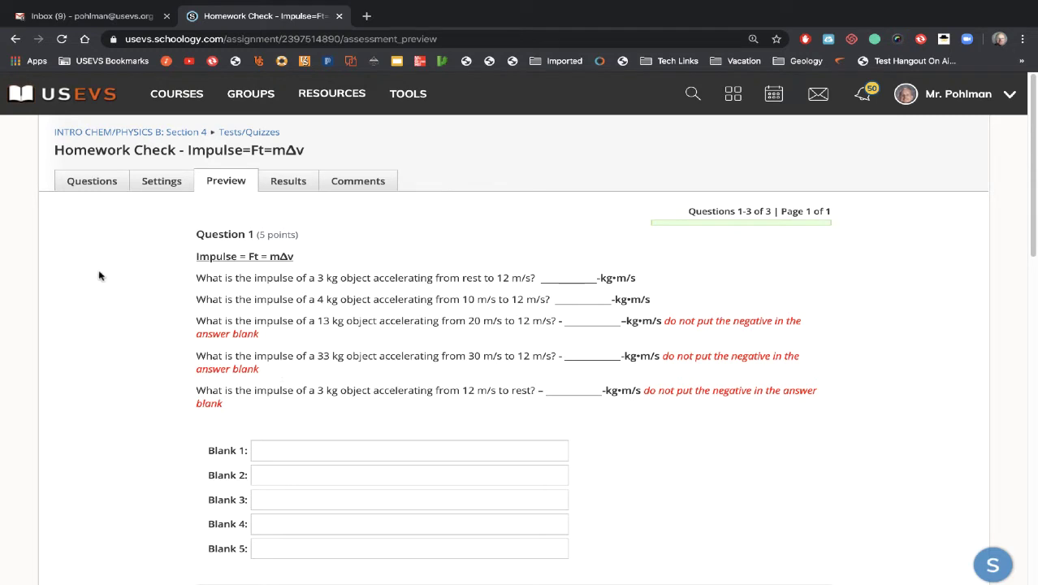
Review the previewed impulse questions, then leave the preview for the Questions list.
drag(192, 257, 820, 390)
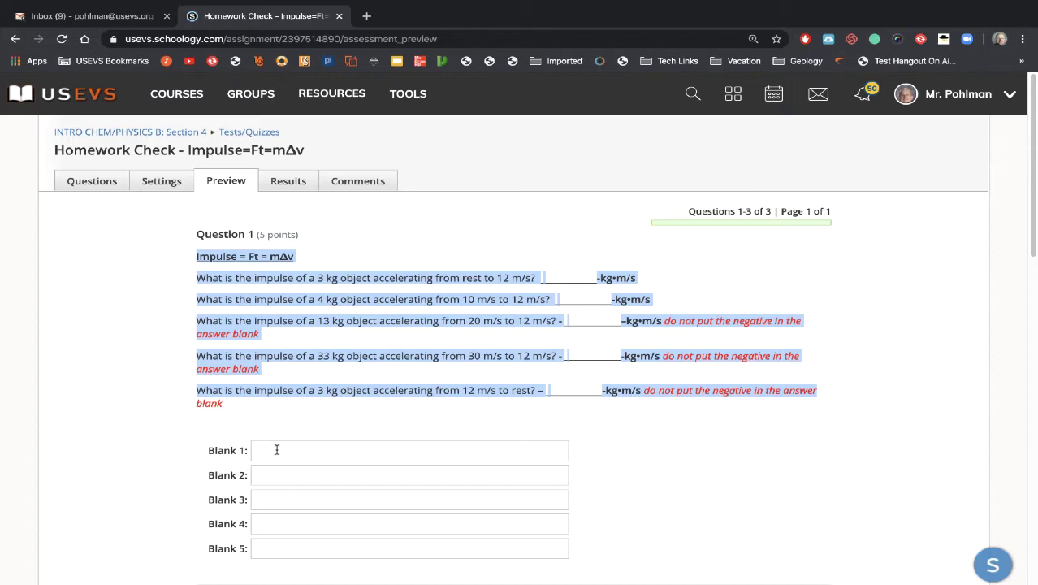
click(339, 265)
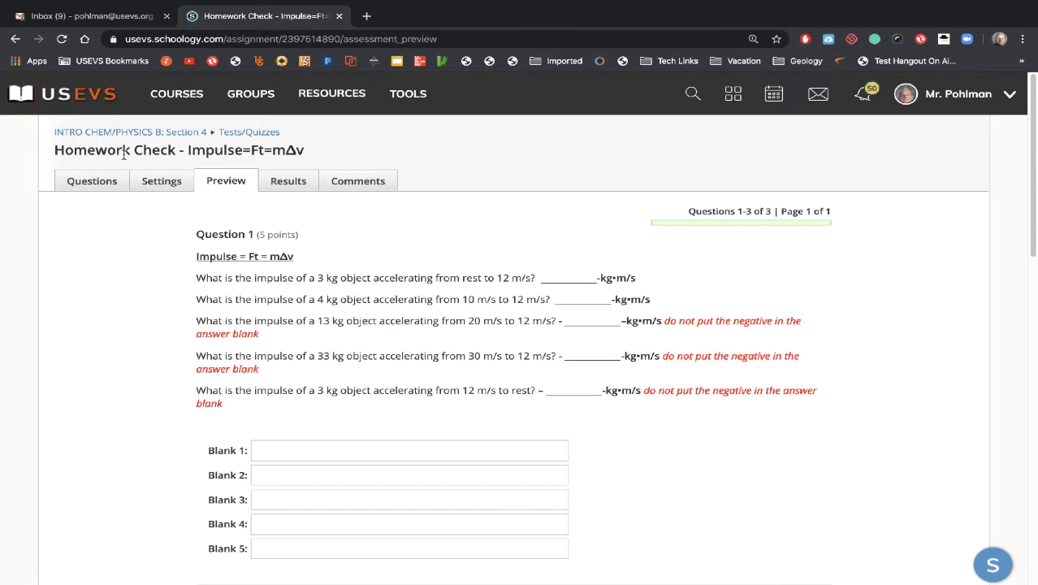
click(70, 183)
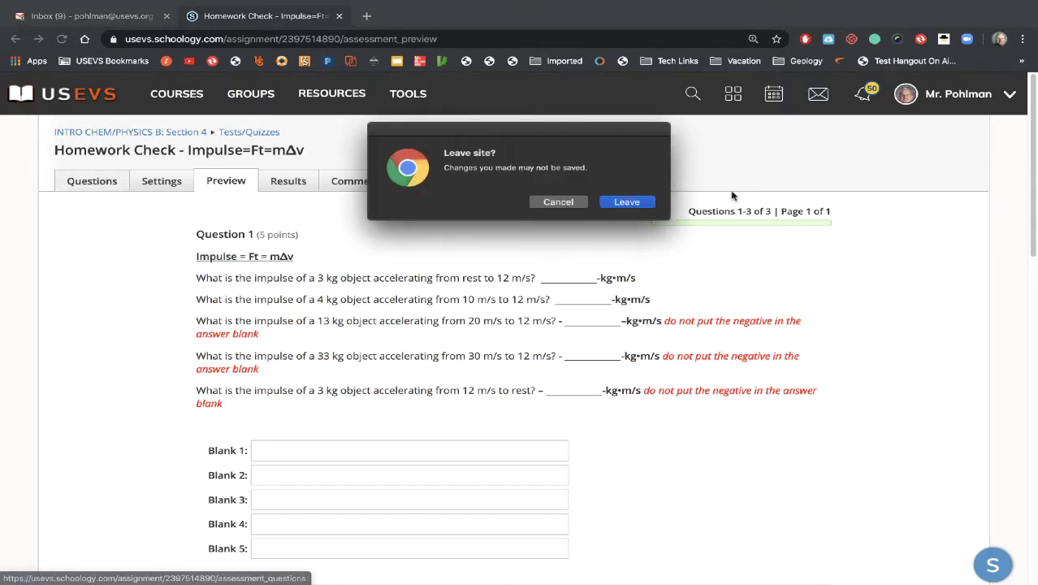
click(628, 207)
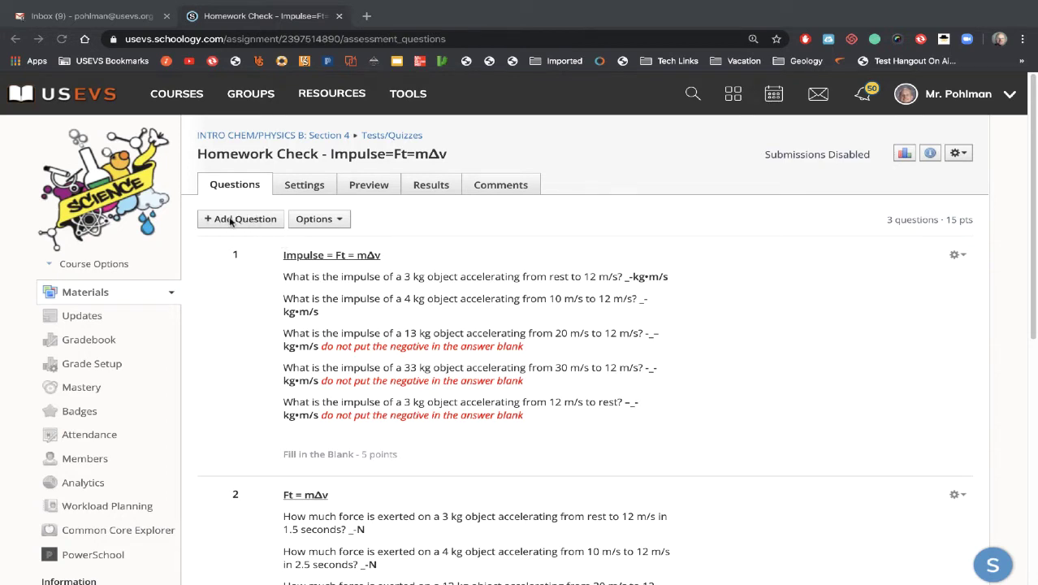
Add a new Fill in the Blank question and place the cursor in its empty question text.
click(246, 221)
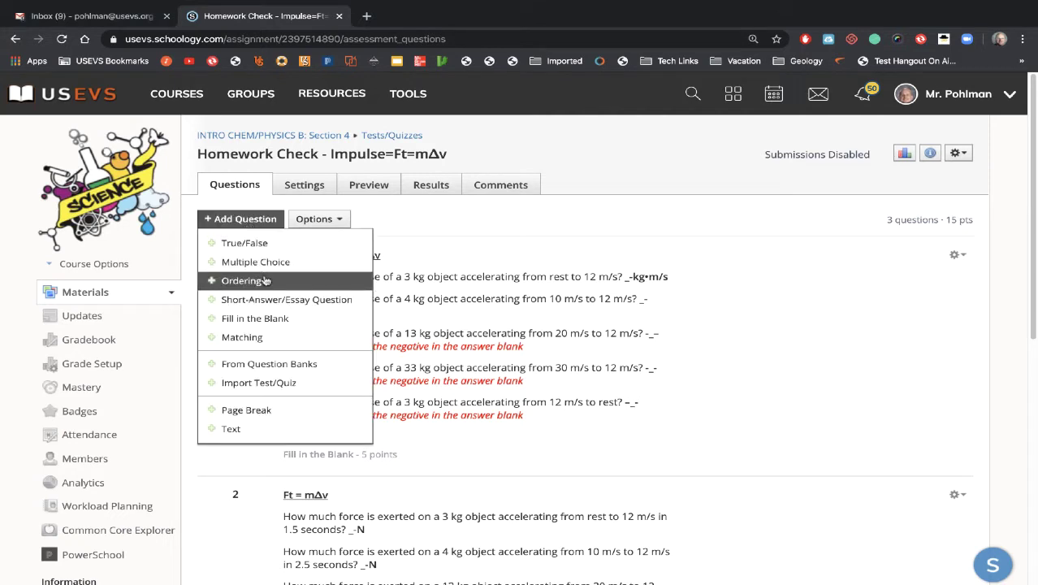
click(286, 319)
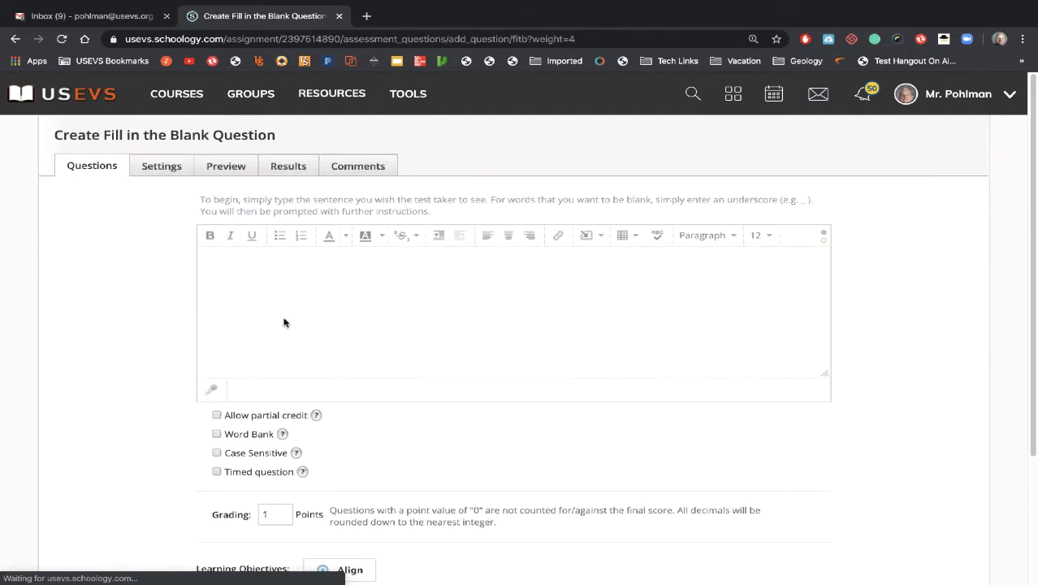
click(273, 277)
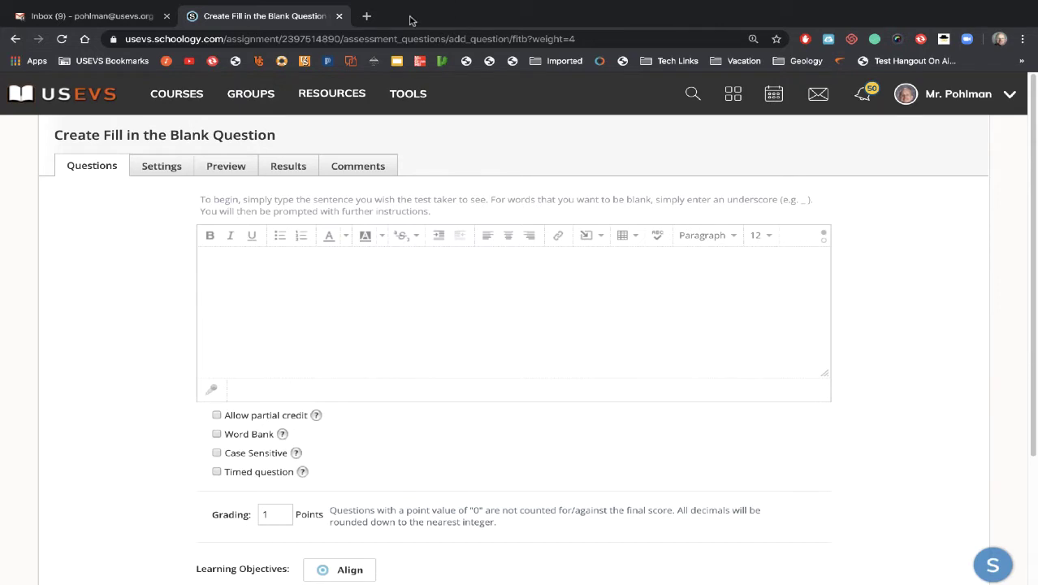
From the Dock's Downloads stack, open Week 6 - ICP - 2nd Nine Weeks.pdf in Finder.
mouse_move(3, 155)
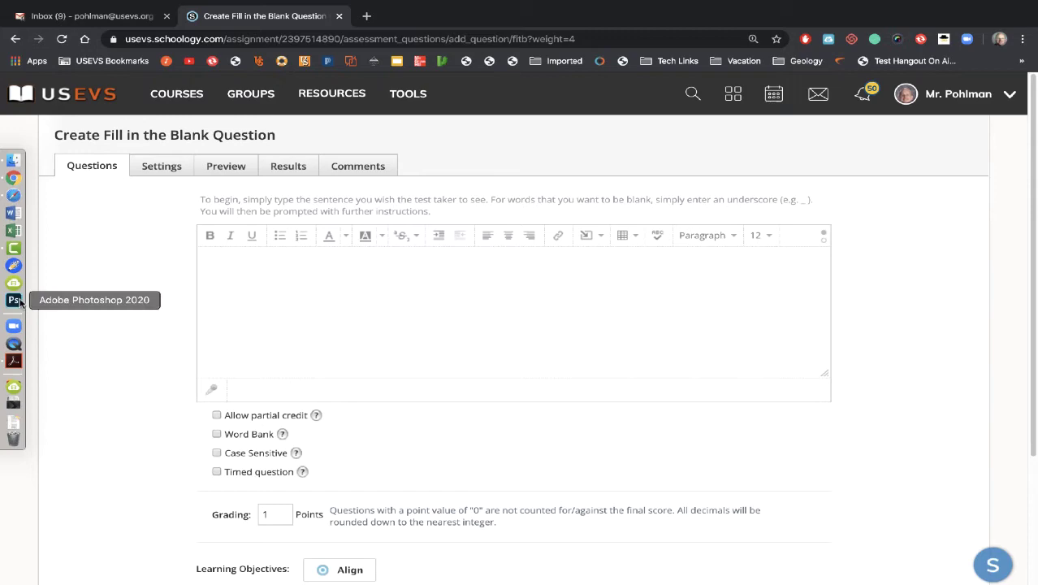
right_click(13, 423)
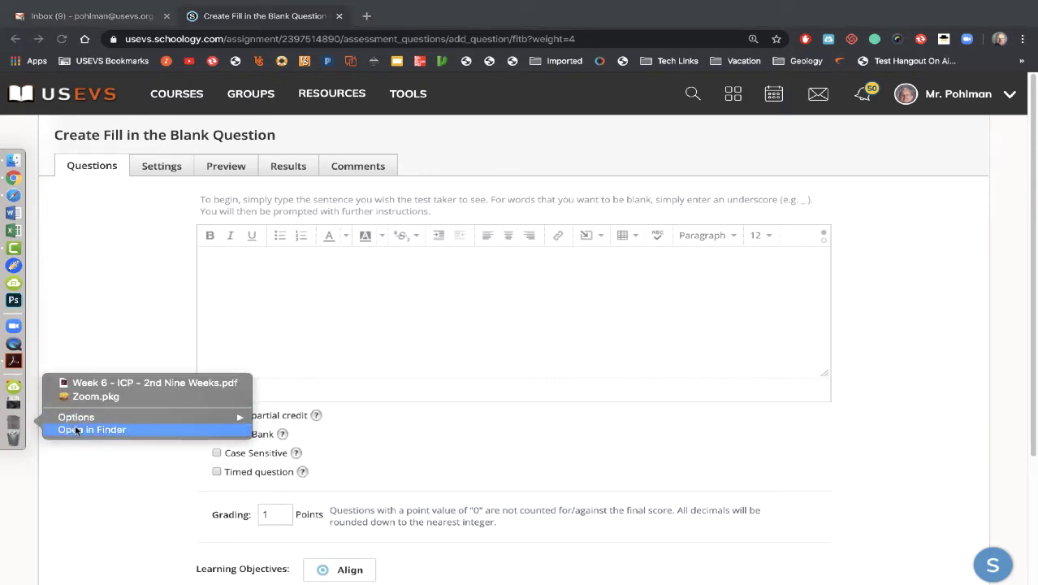
click(74, 429)
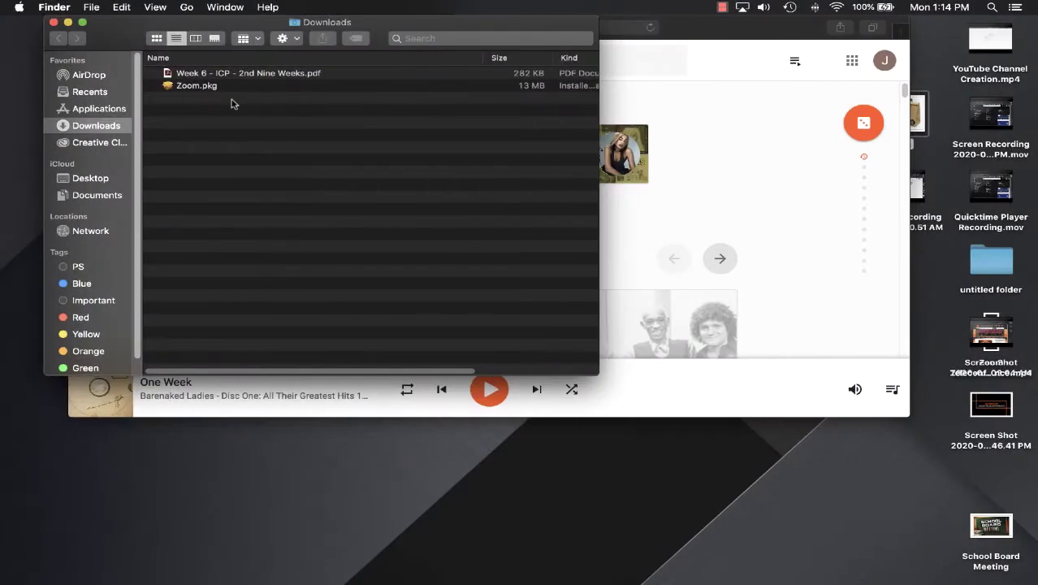
click(207, 75)
double_click(208, 75)
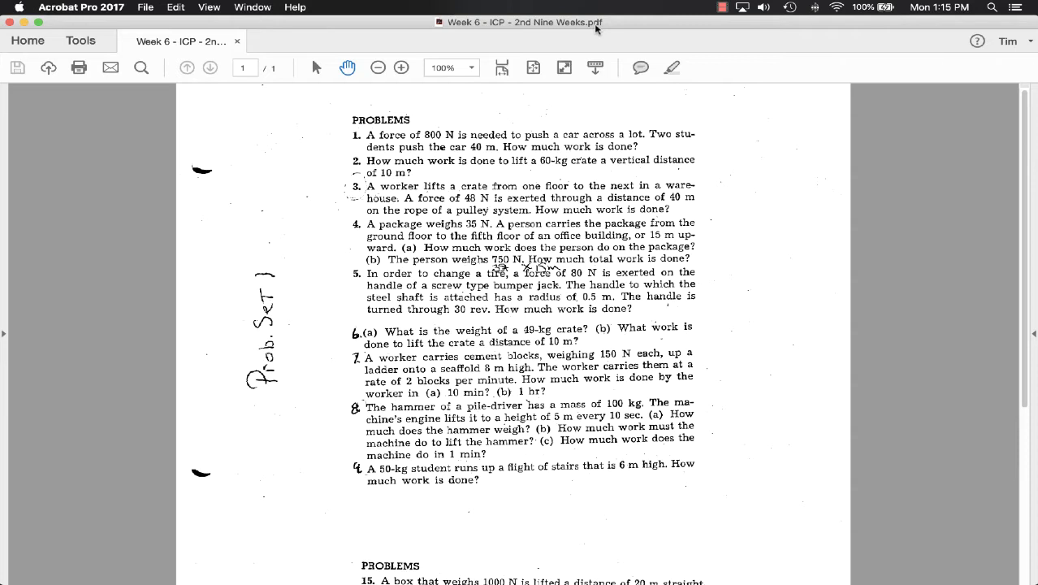
Screenshot the worksheet's first PROBLEMS section with Cmd+Shift+4, then minimize Acrobat.
key(super+shift+4)
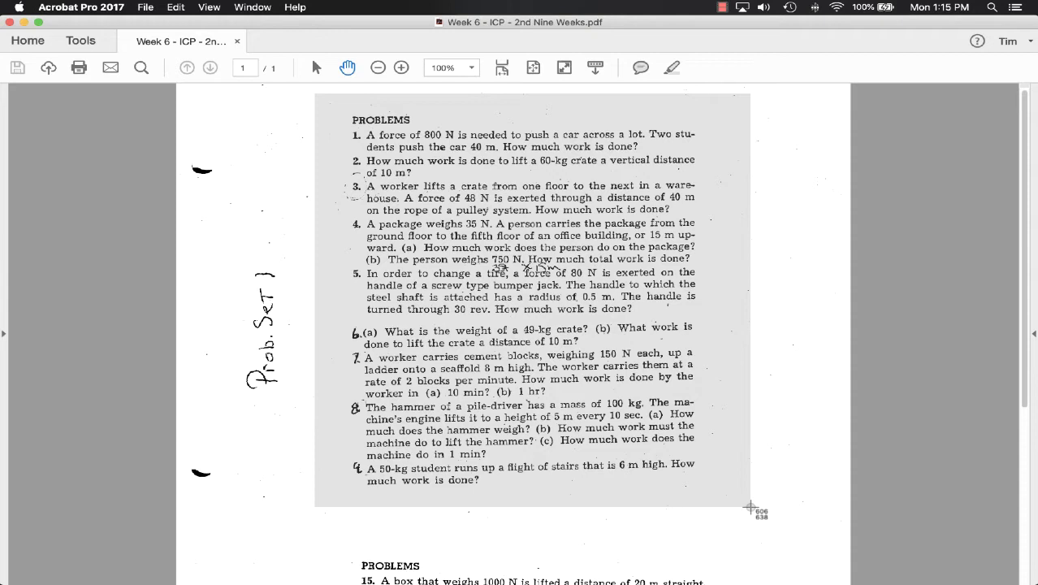
drag(751, 508, 751, 508)
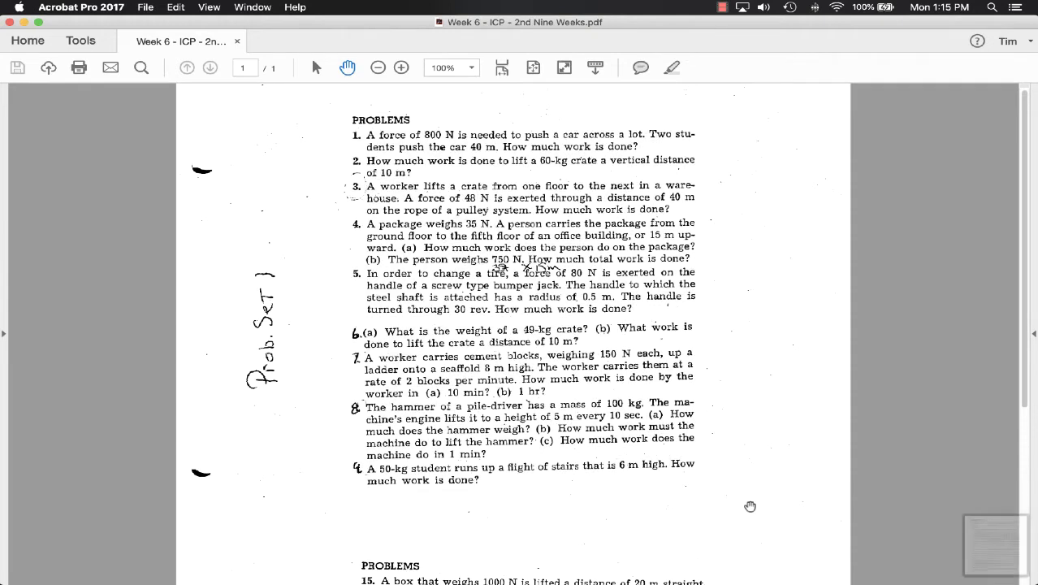
click(23, 22)
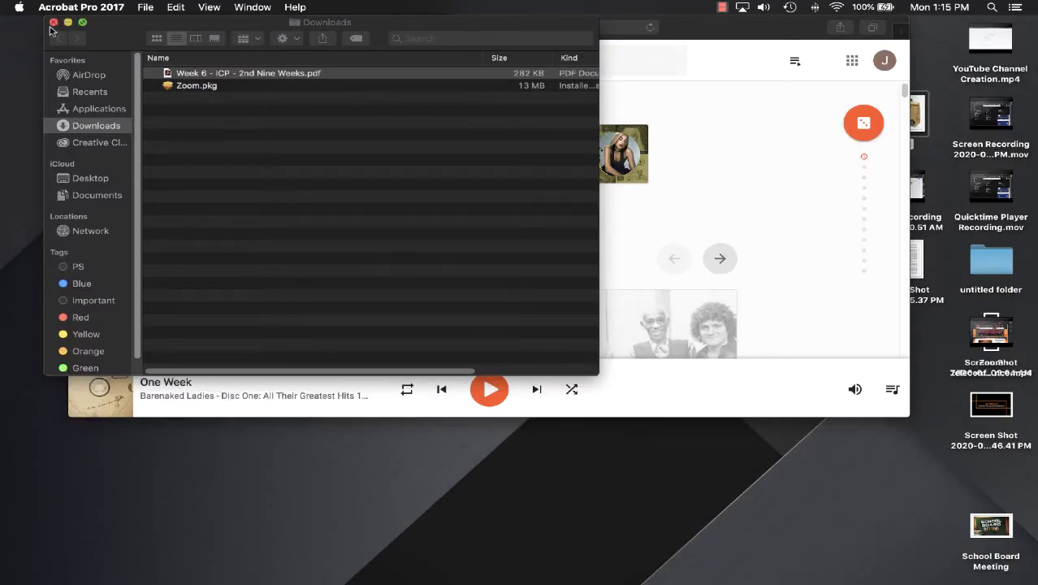
Close the Downloads window, move the music player aside, and return to the Schoology question in Chrome.
click(52, 22)
mouse_move(4, 176)
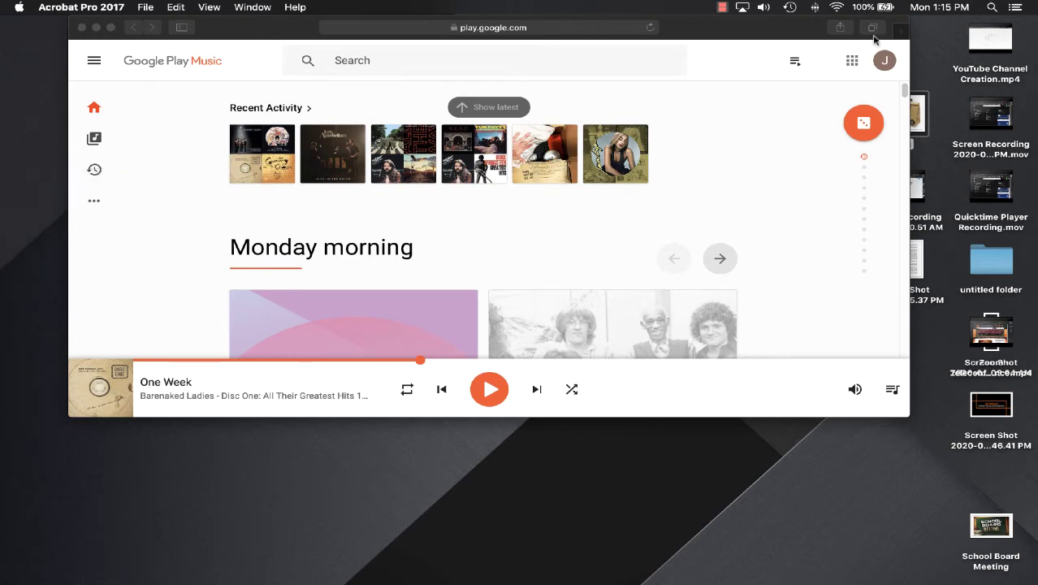
drag(806, 31, 692, 40)
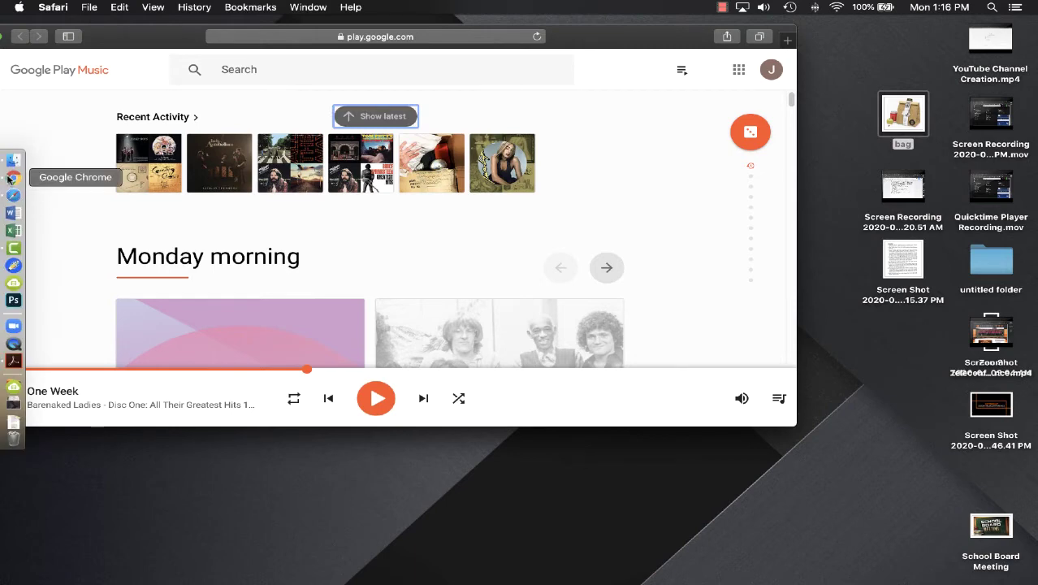
click(15, 178)
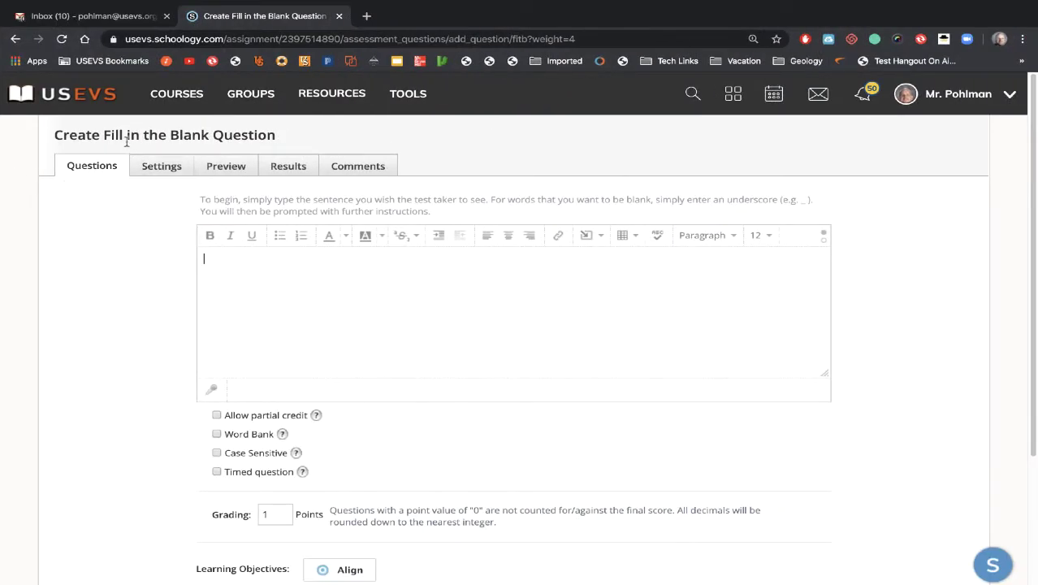
Upload the PROBLEMS worksheet screenshot as an image in the question text and shrink it.
click(591, 235)
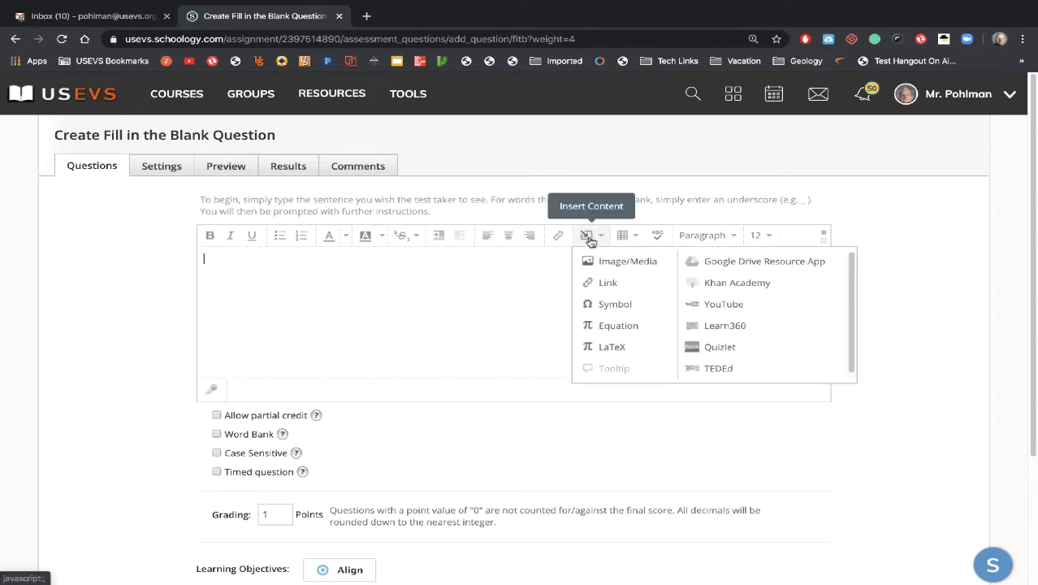
click(622, 262)
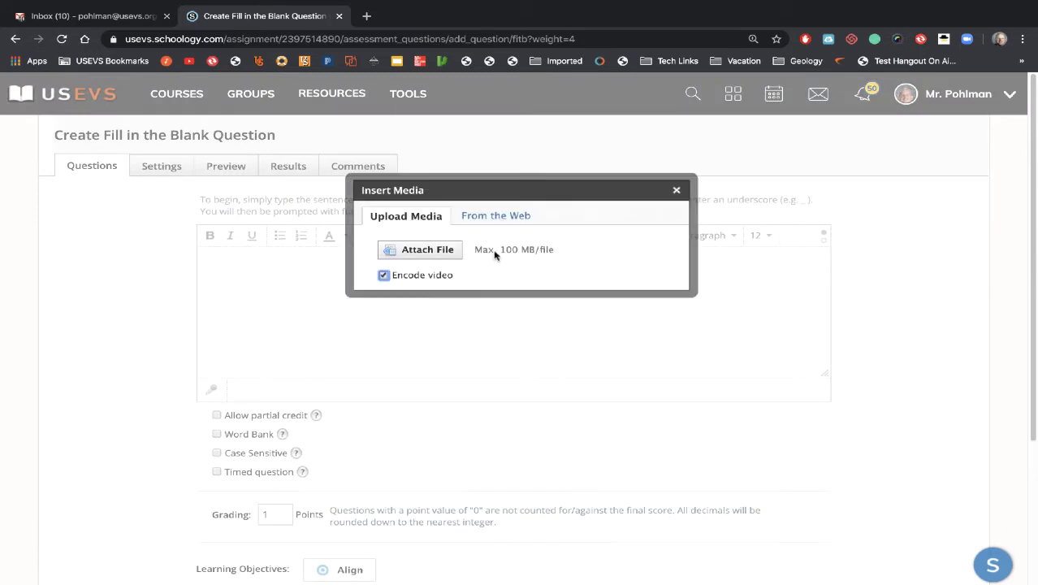
click(431, 252)
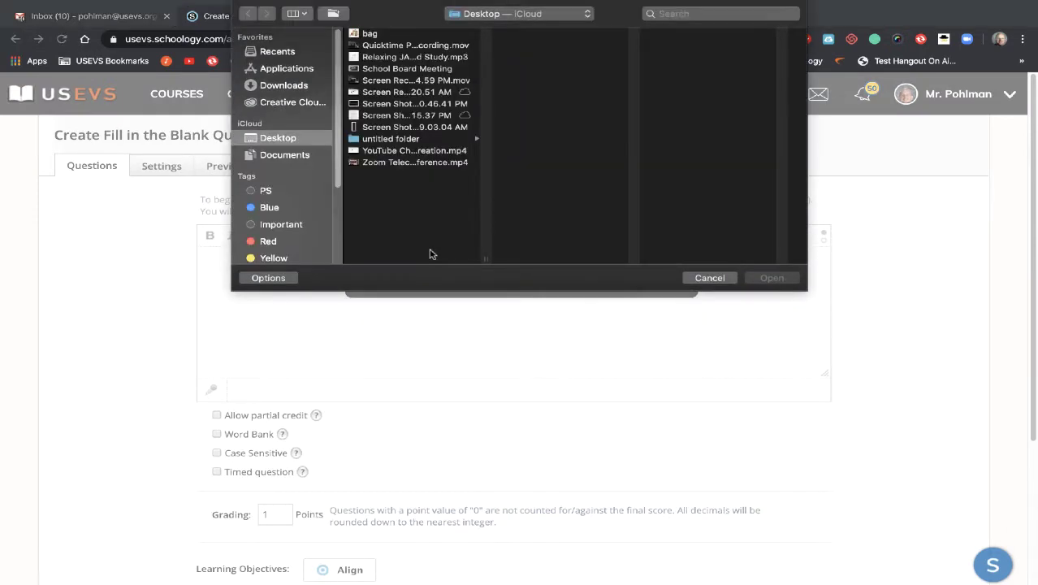
click(394, 116)
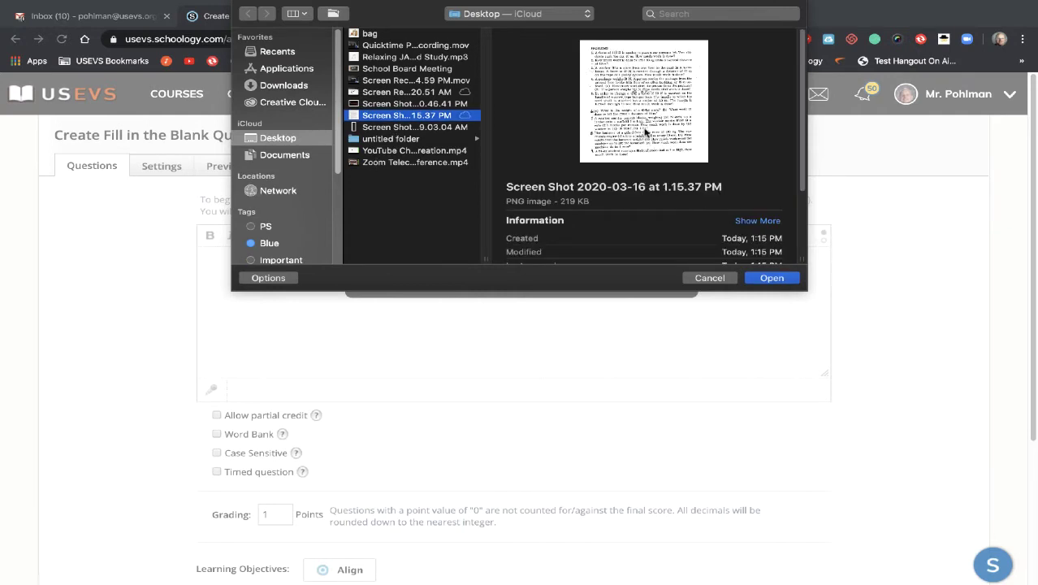
click(764, 280)
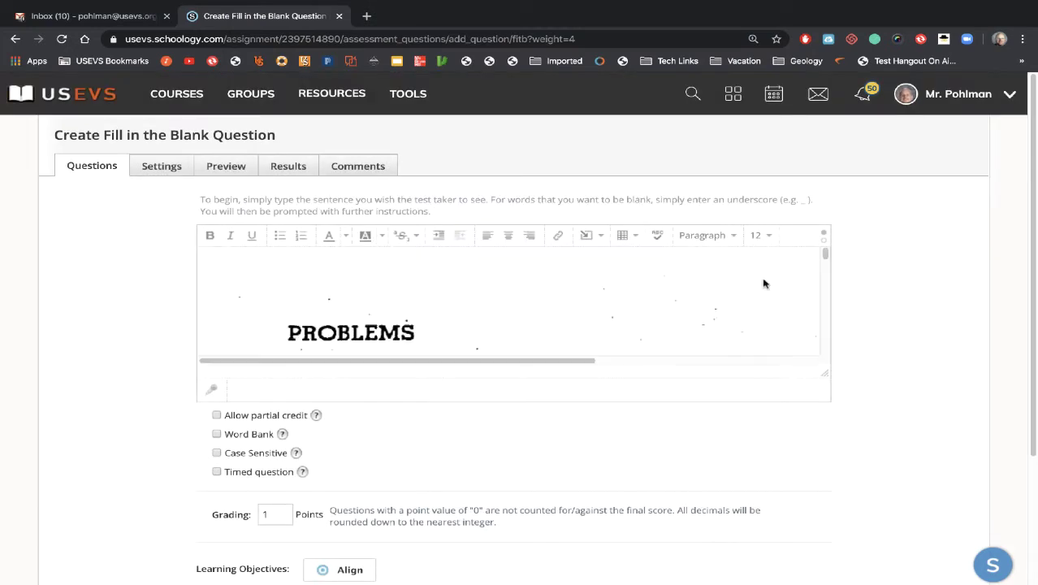
click(459, 332)
scroll(459, 329, down, 1)
scroll(459, 329, down, 3)
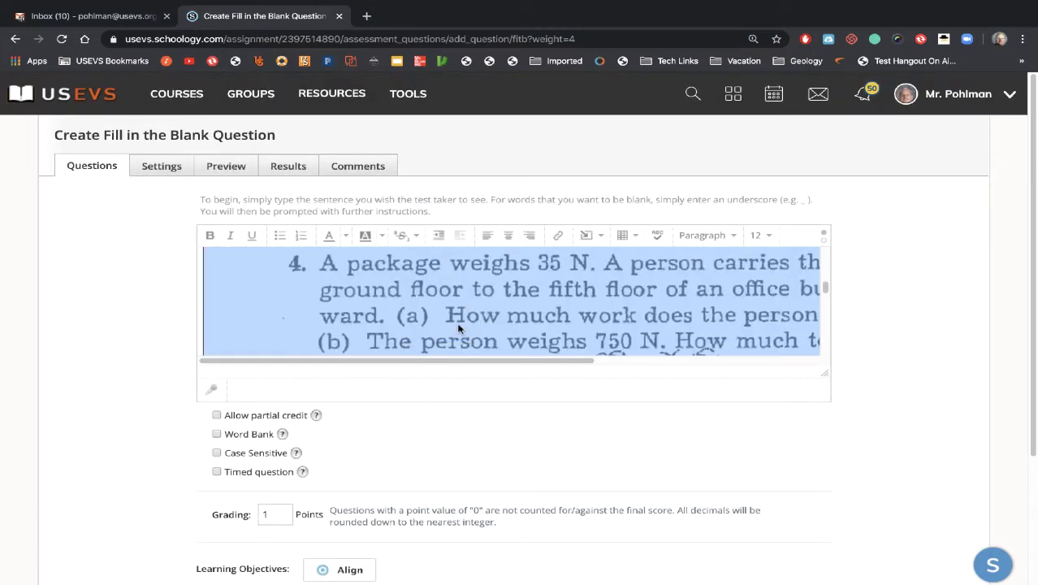
scroll(457, 325, up, 5)
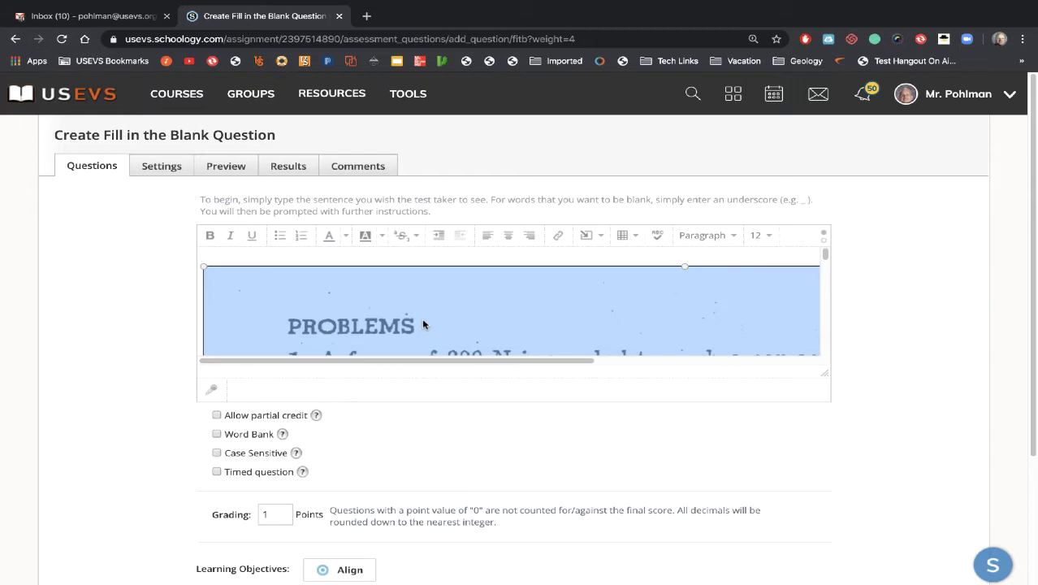
scroll(425, 325, down, 1)
scroll(325, 309, up, 1)
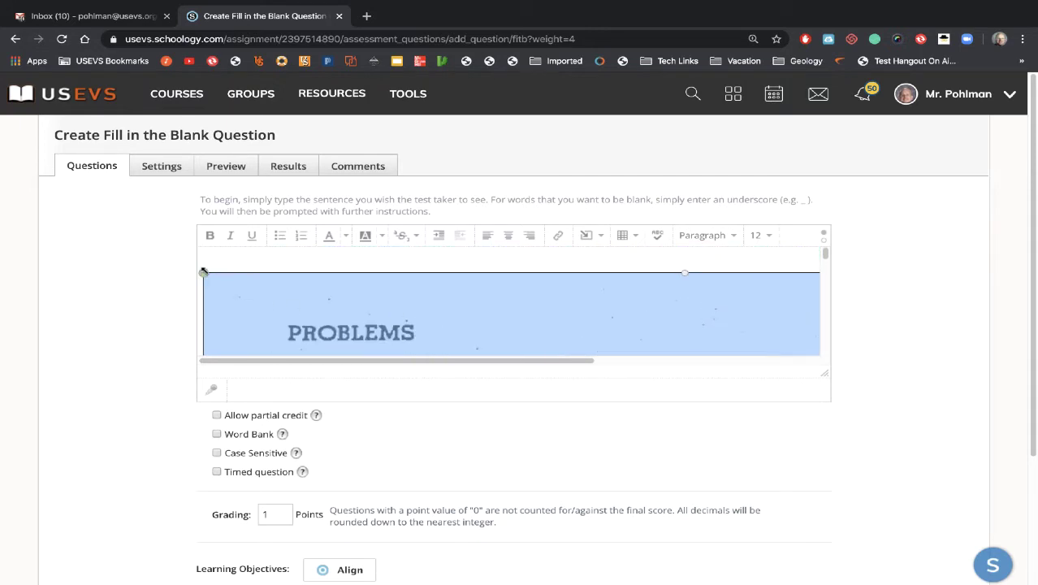
drag(202, 271, 431, 315)
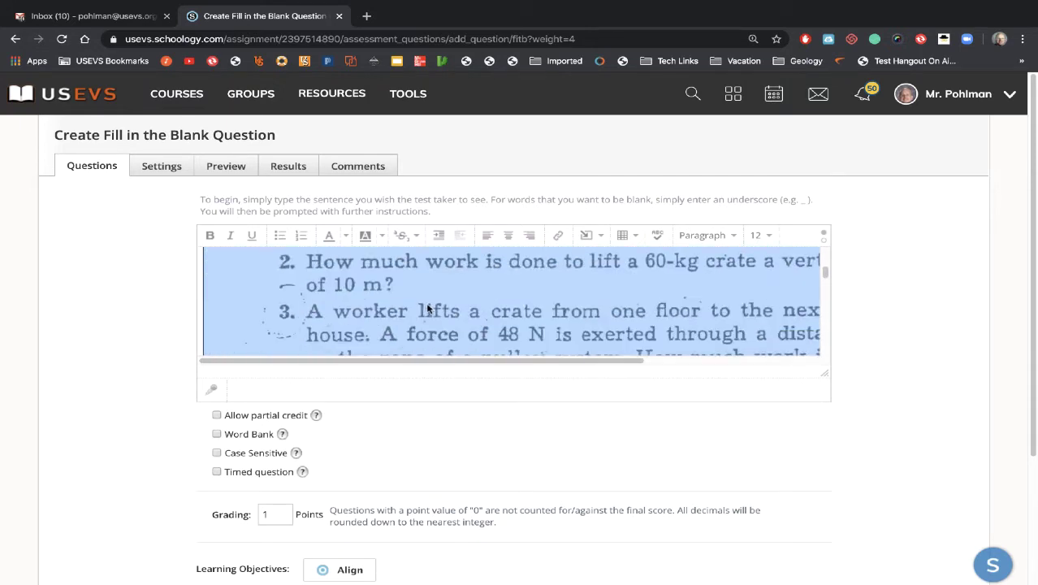
scroll(428, 308, up, 2)
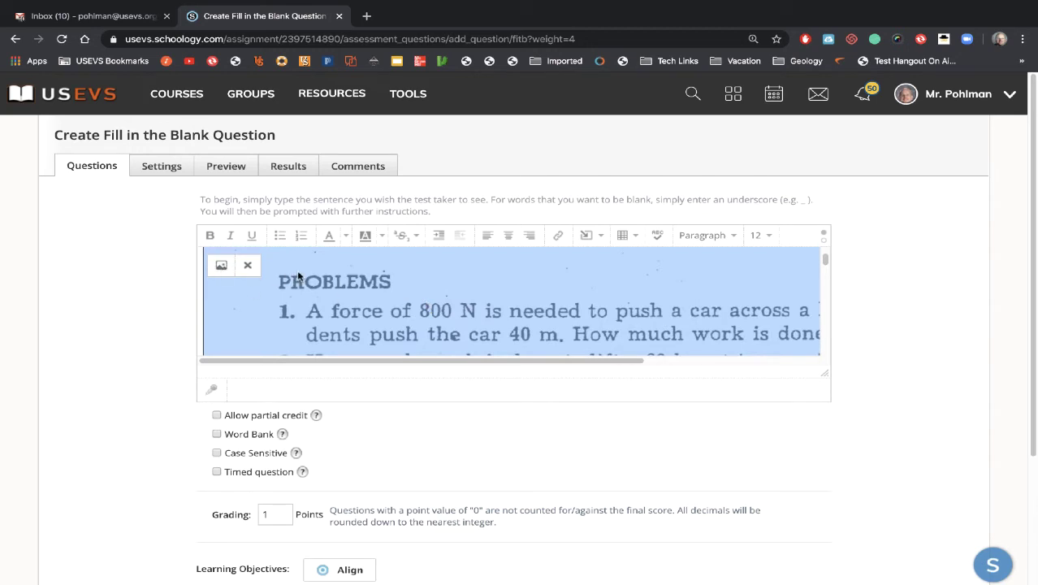
Set the image dimensions in Edit Image to 600 × 800.
click(221, 265)
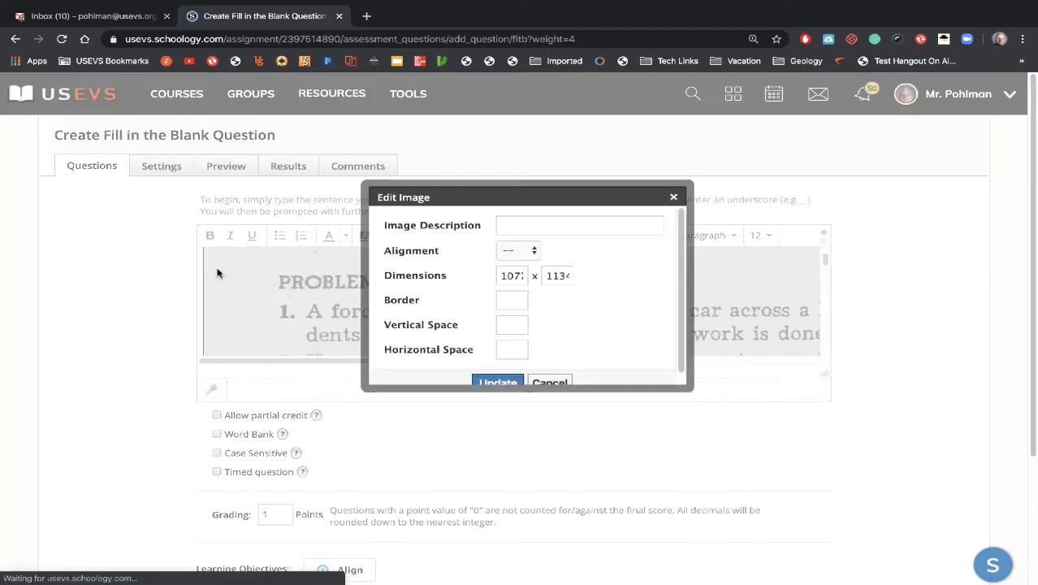
double_click(516, 275)
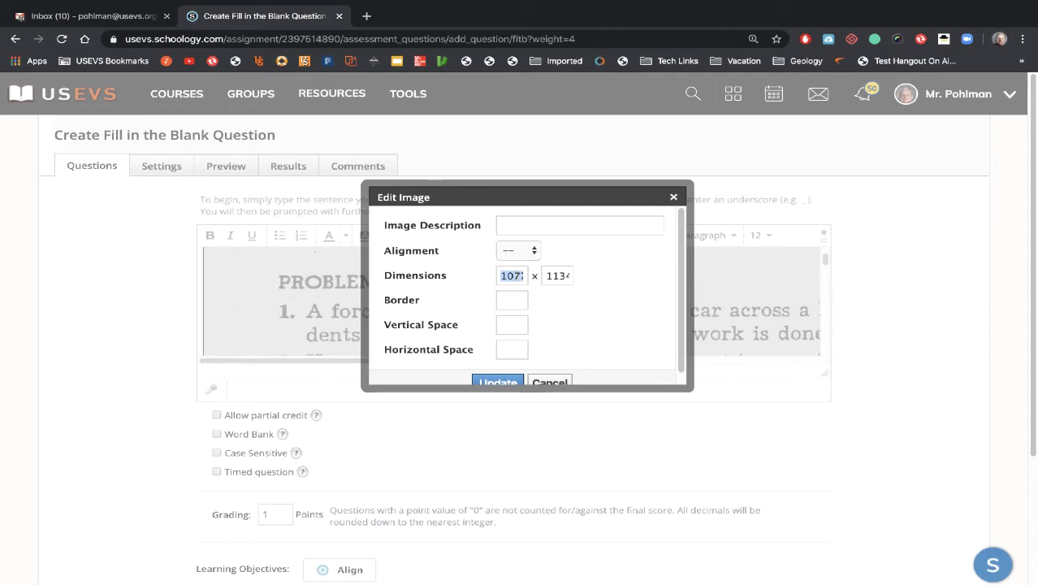
text(800)
key(Tab)
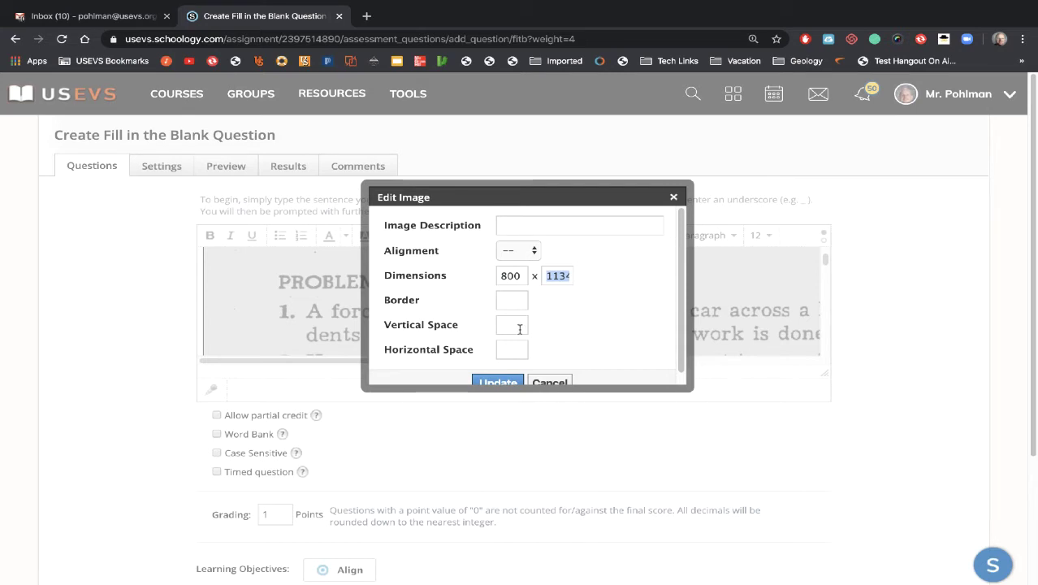
click(499, 381)
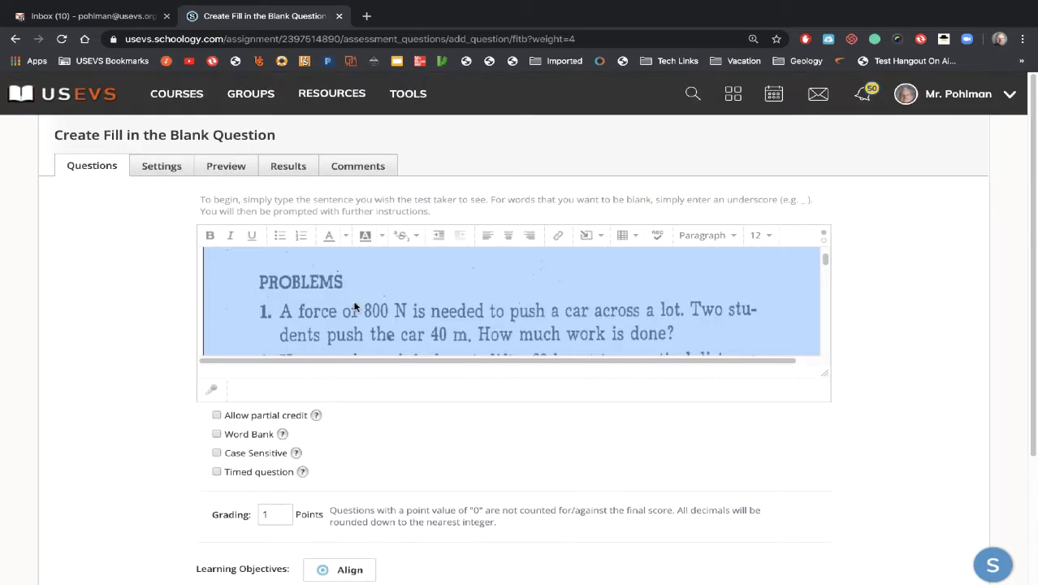
click(218, 268)
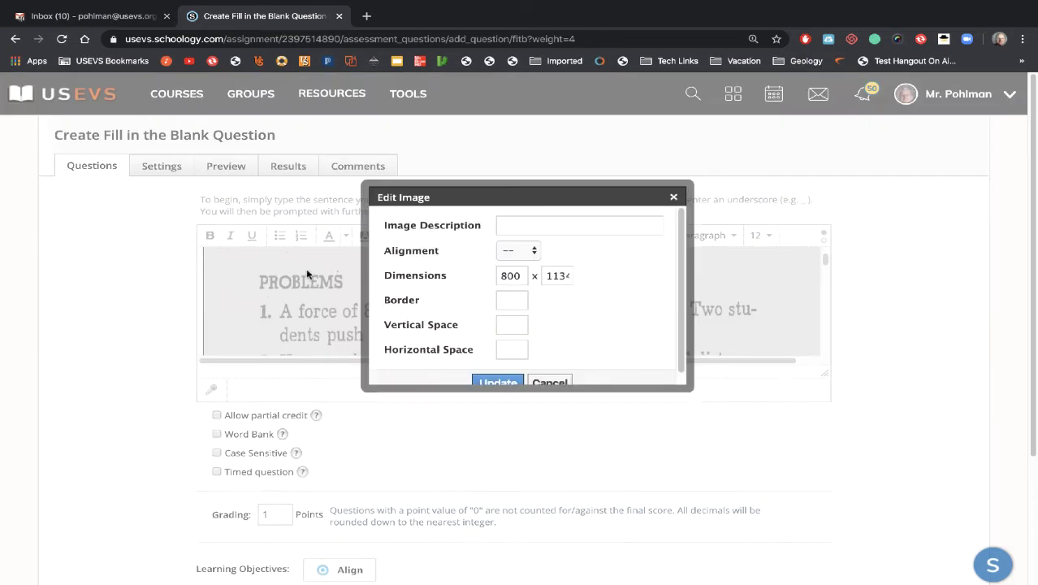
double_click(501, 277)
text(600)
key(Tab)
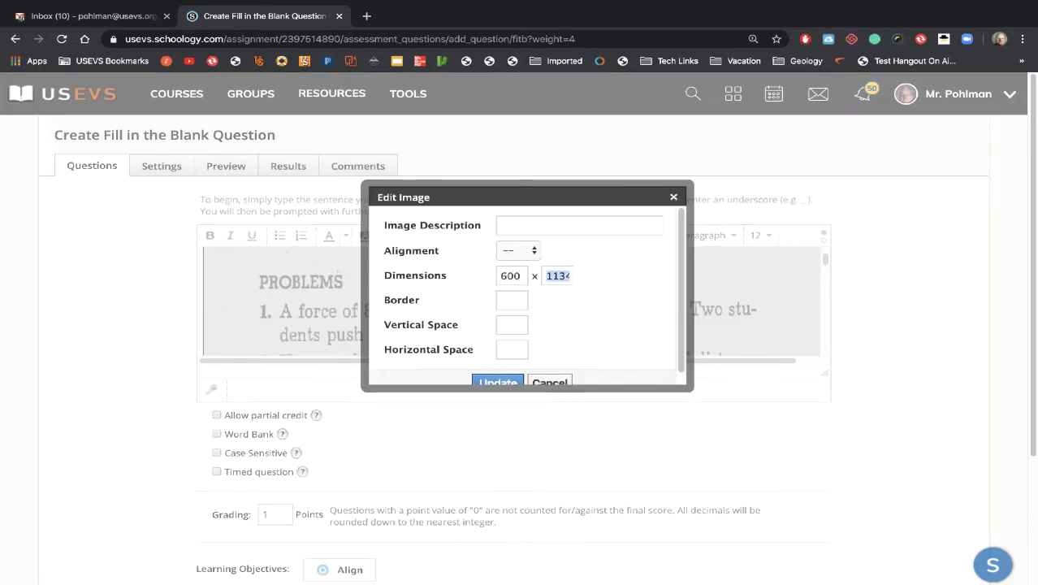
text(800)
click(494, 384)
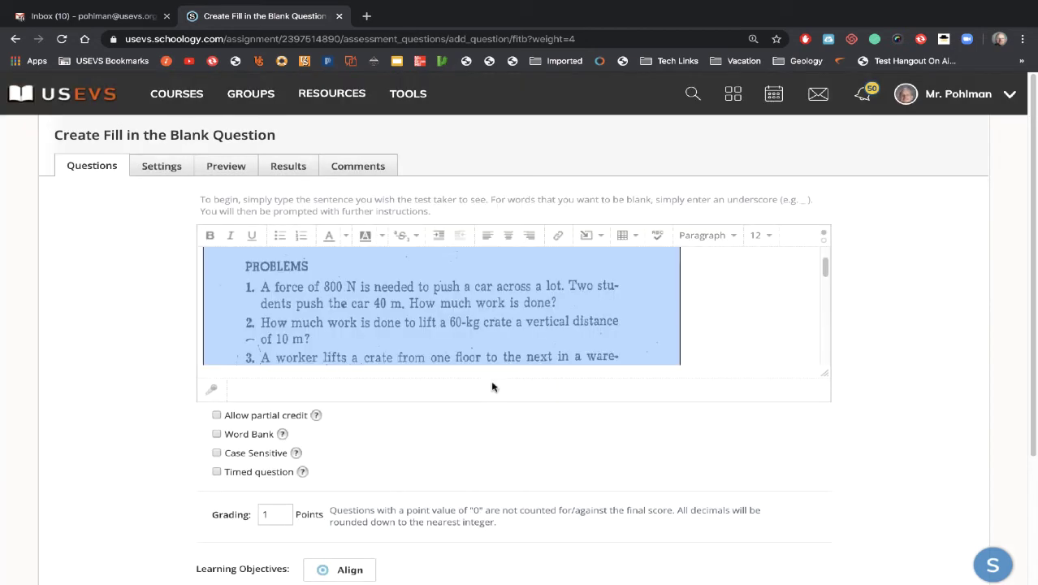
scroll(719, 327, down, 1)
click(732, 318)
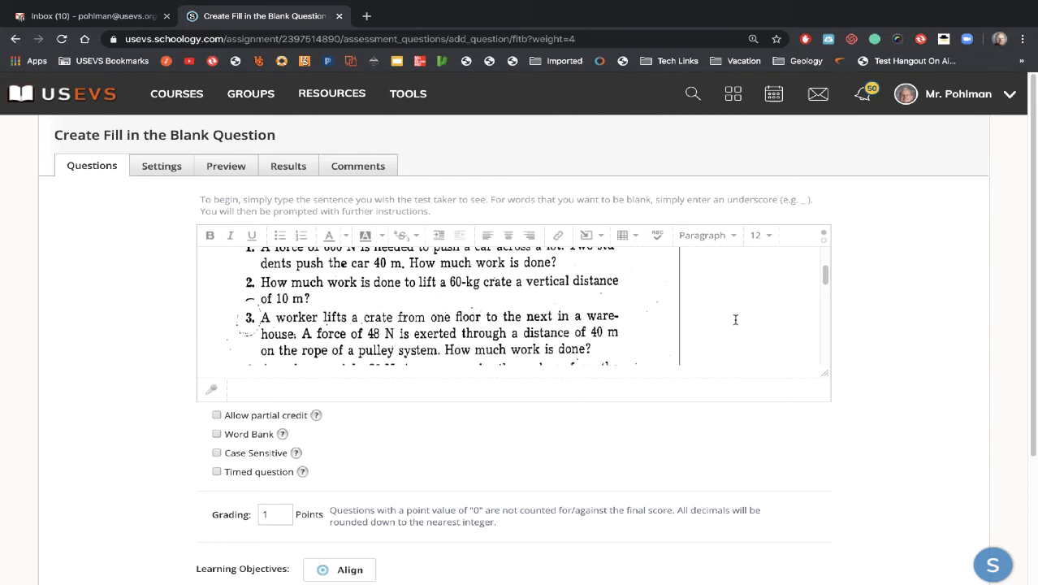
scroll(661, 330, up, 2)
scroll(661, 330, up, 1)
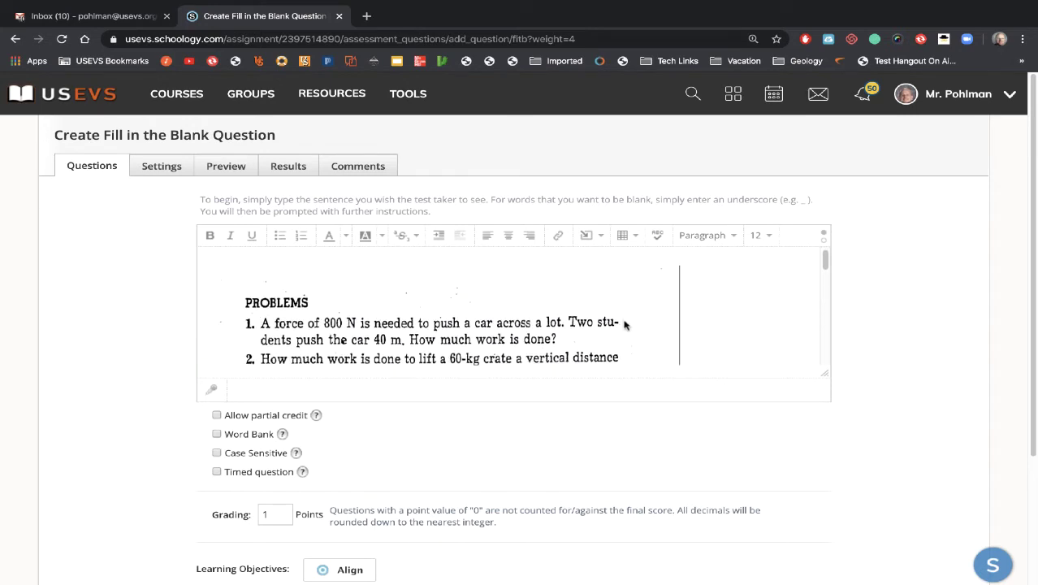
scroll(625, 324, down, 1)
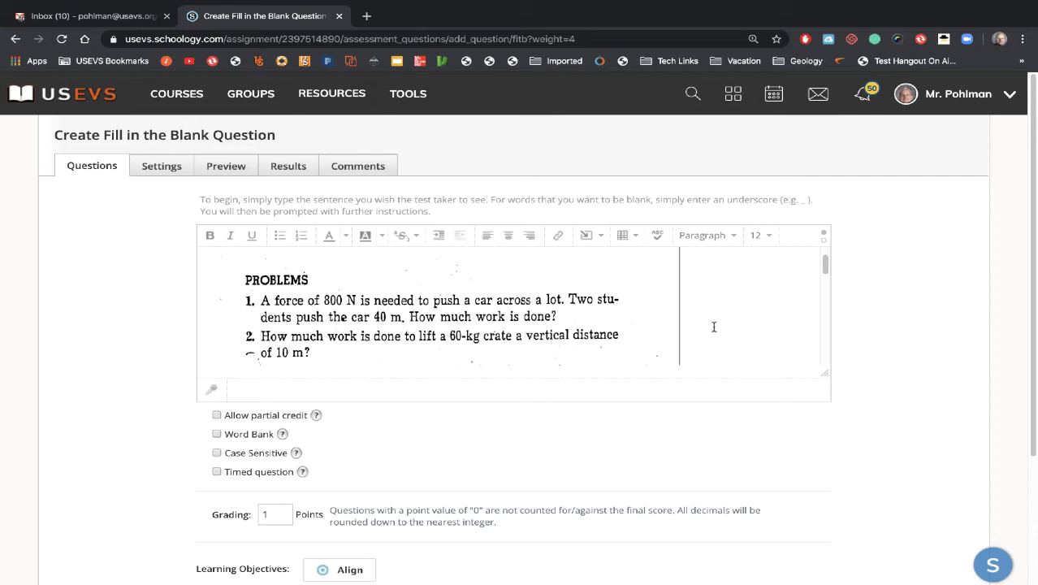
scroll(712, 327, down, 10)
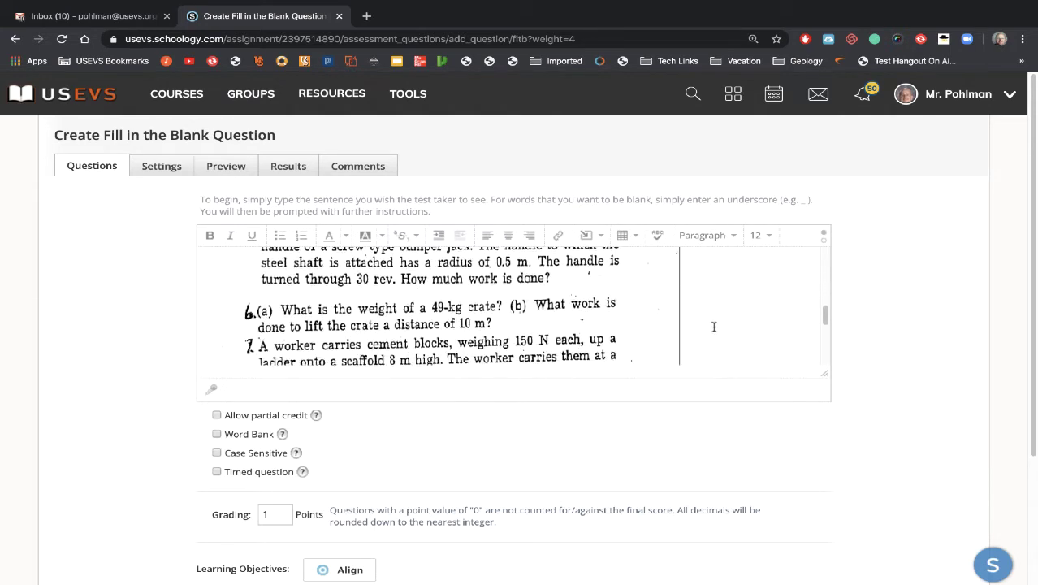
scroll(709, 328, down, 3)
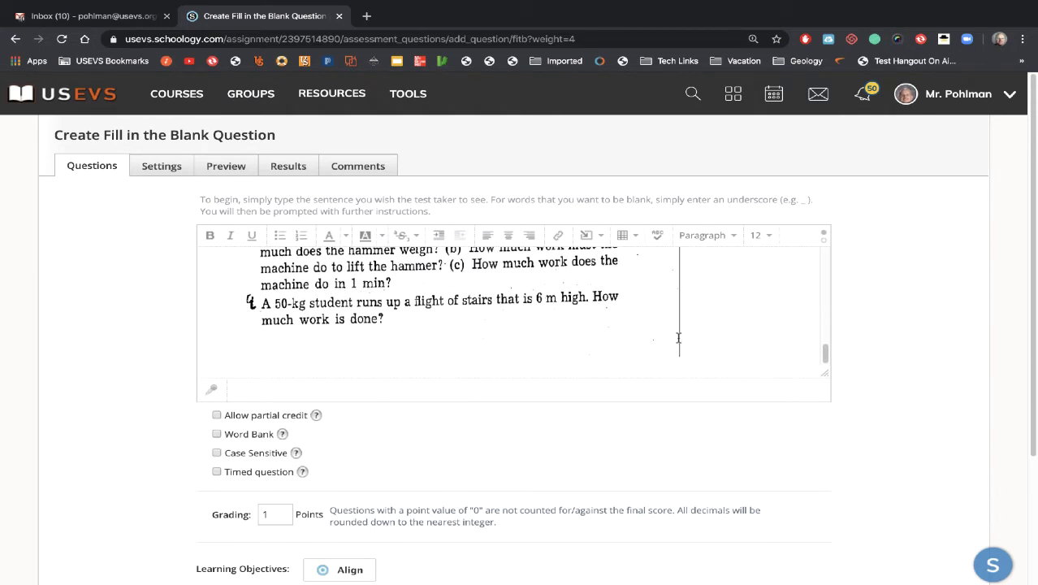
Below the image, add the heading 'Answers to the questions:' and start a new line.
key(Return)
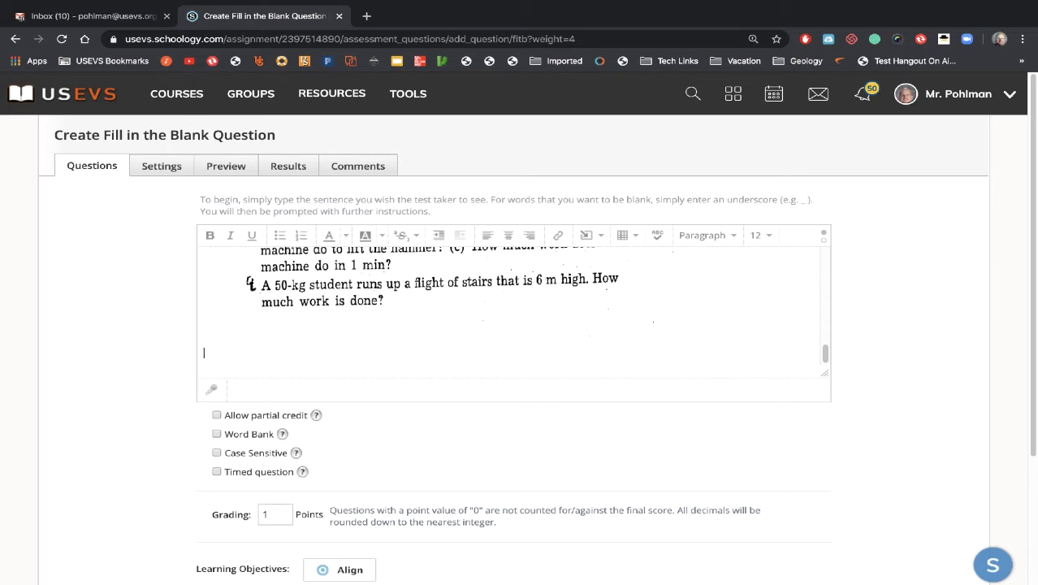
text(Ansswers to the questions)
text(:)
key(Return)
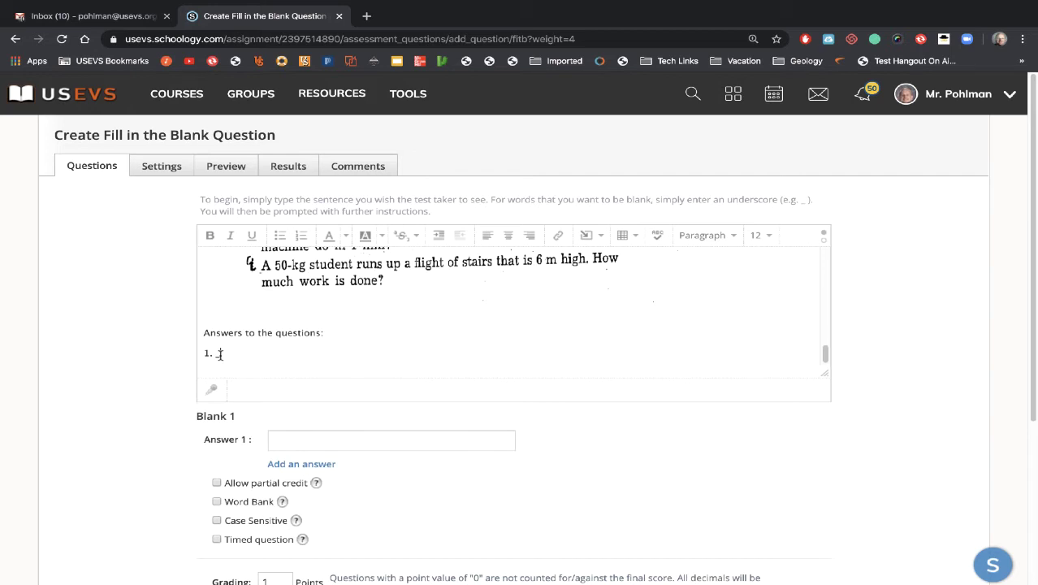
Check the worksheet and enter 32000 as Blank 1's answer.
click(321, 443)
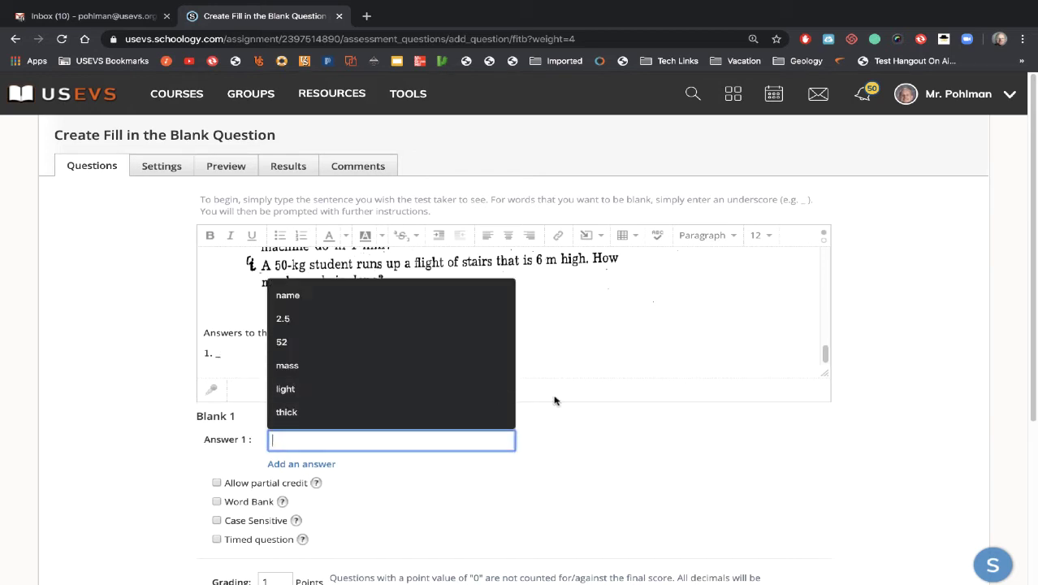
click(657, 431)
click(449, 437)
click(597, 343)
scroll(601, 345, up, 10)
scroll(605, 345, up, 1)
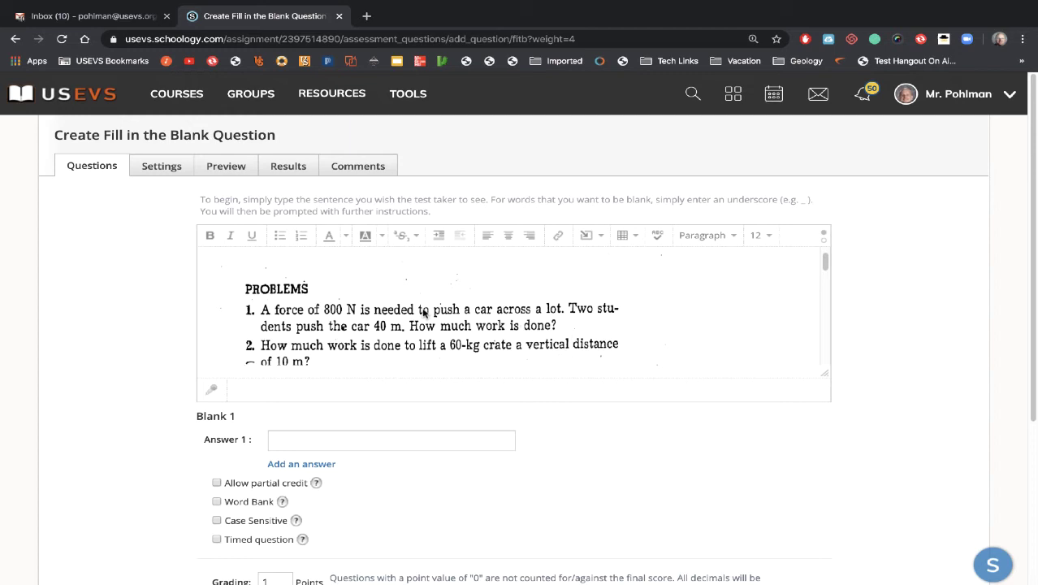
scroll(423, 320, down, 1)
scroll(423, 320, down, 10)
scroll(397, 331, up, 1)
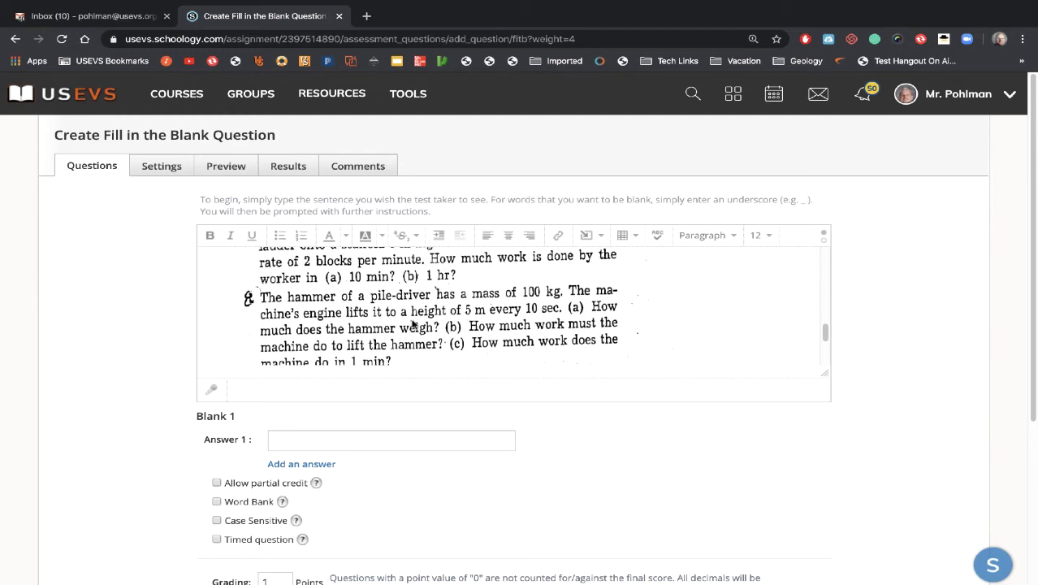
click(317, 438)
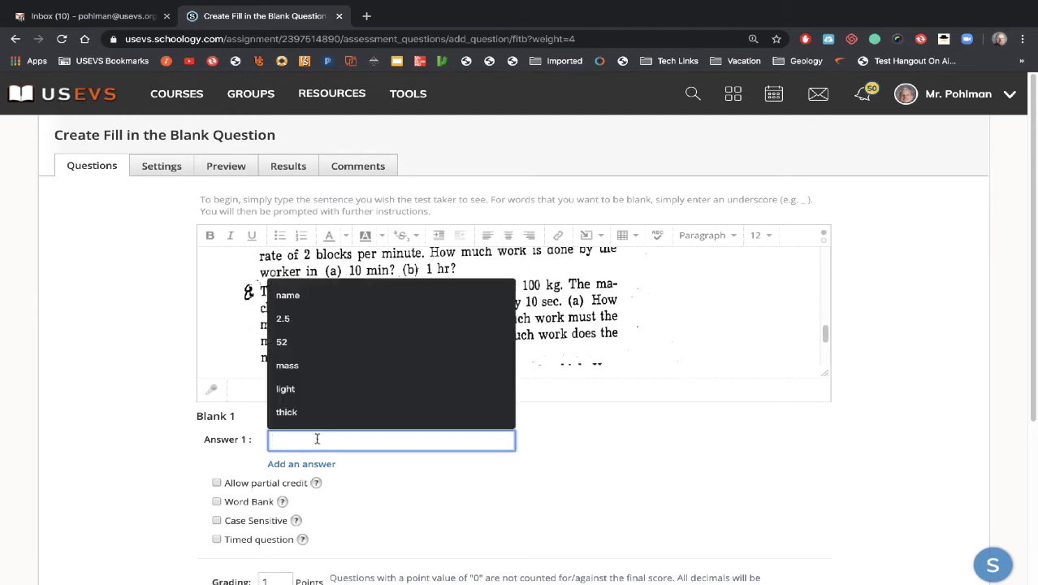
text(32000)
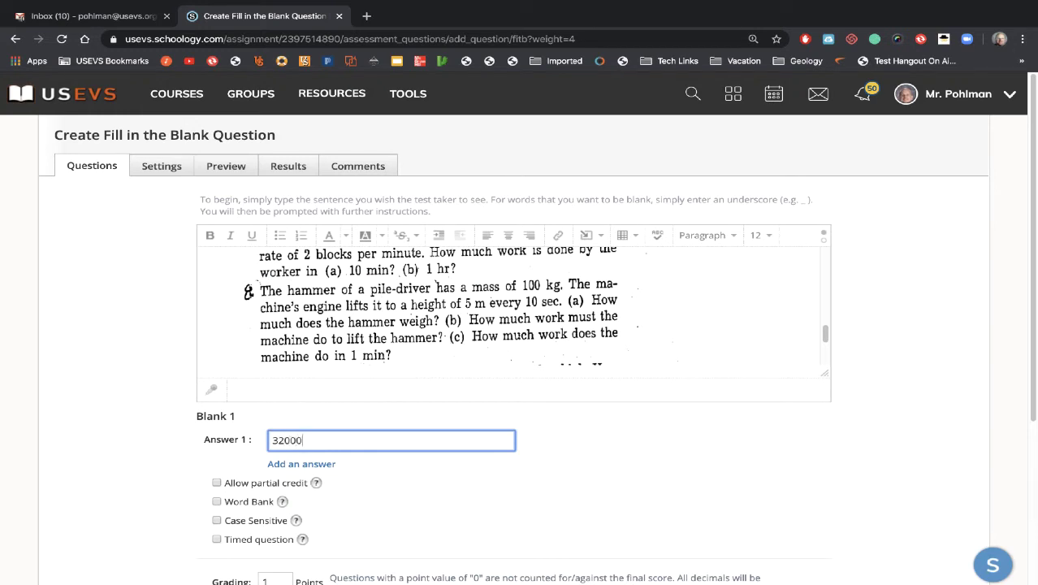
Add 32,000 as a second accepted answer for Blank 1.
click(313, 464)
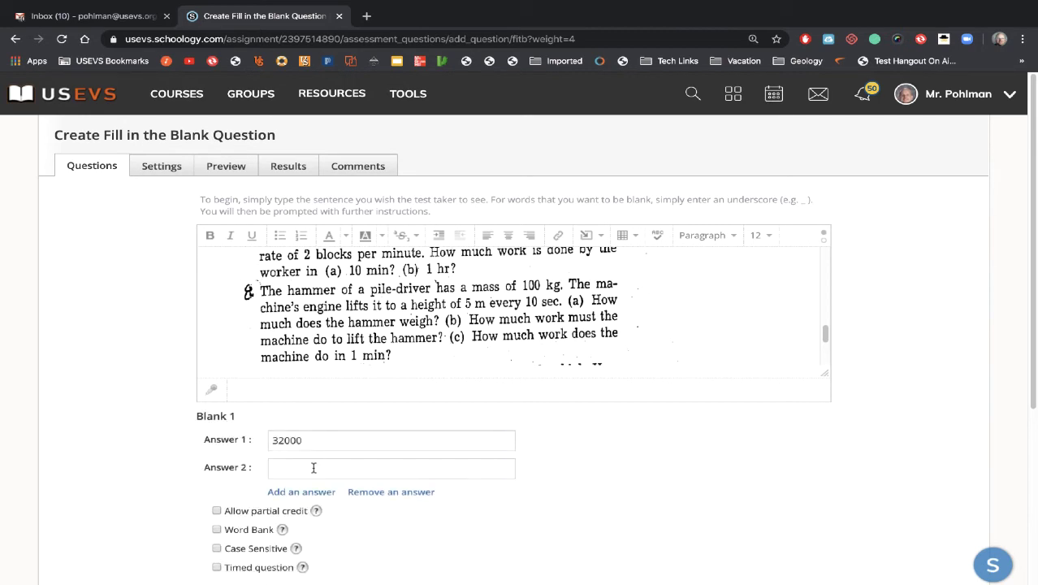
click(314, 468)
text(32,000)
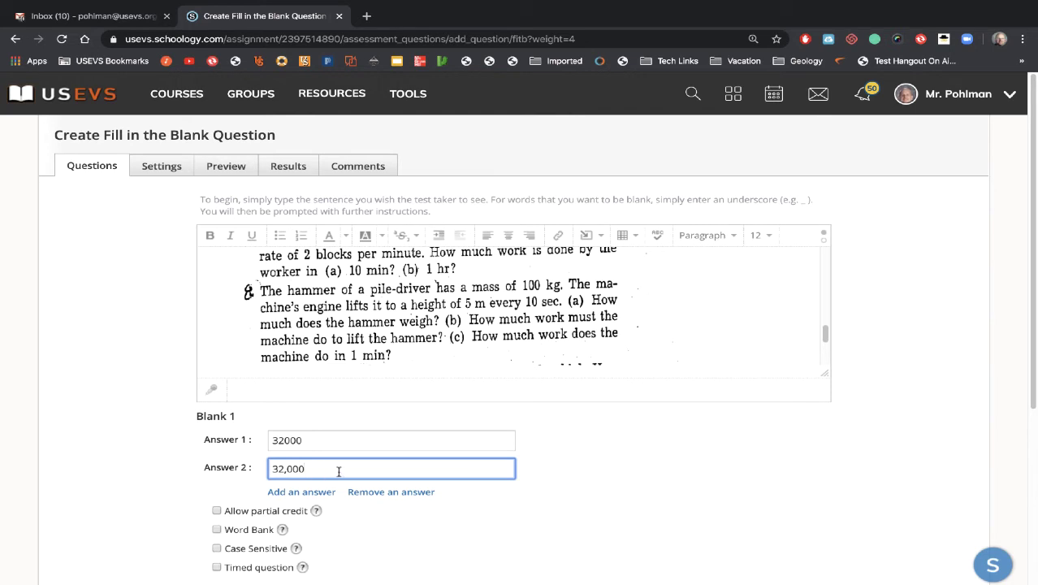
scroll(382, 317, down, 5)
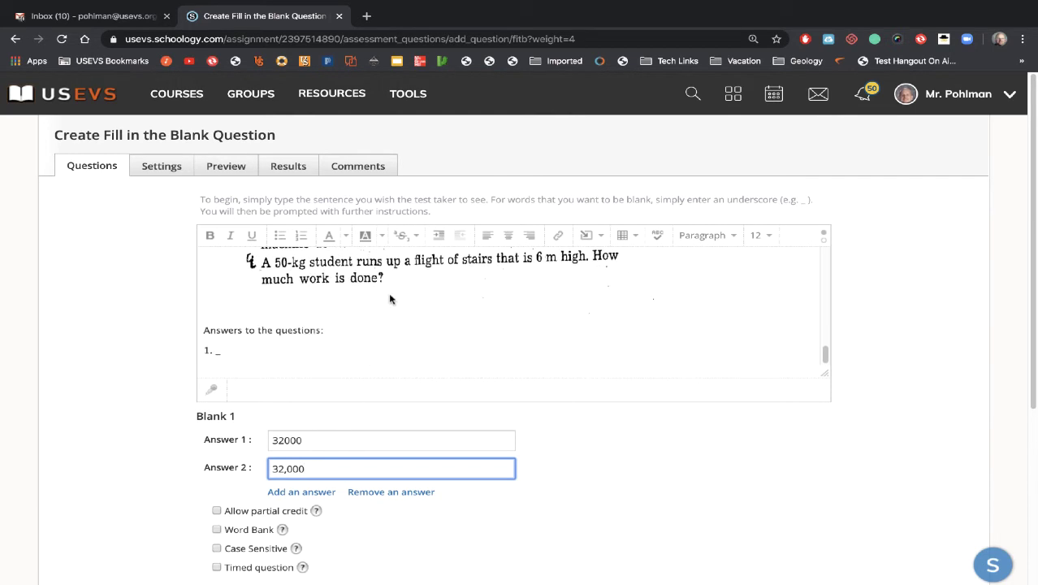
scroll(357, 313, down, 1)
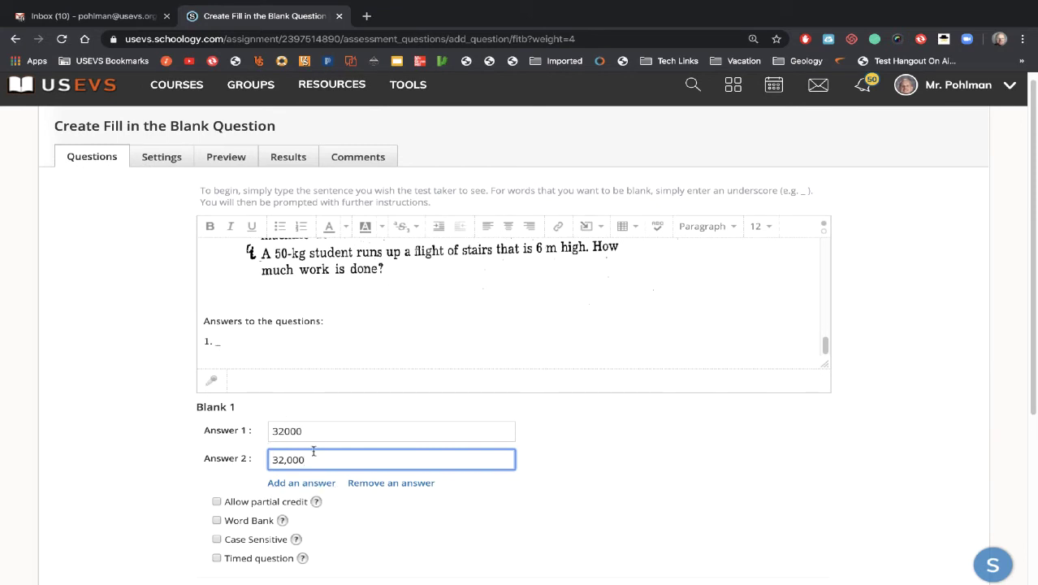
Add a '2. _' answer line and set Blank 2's answer to 14,000.
click(280, 342)
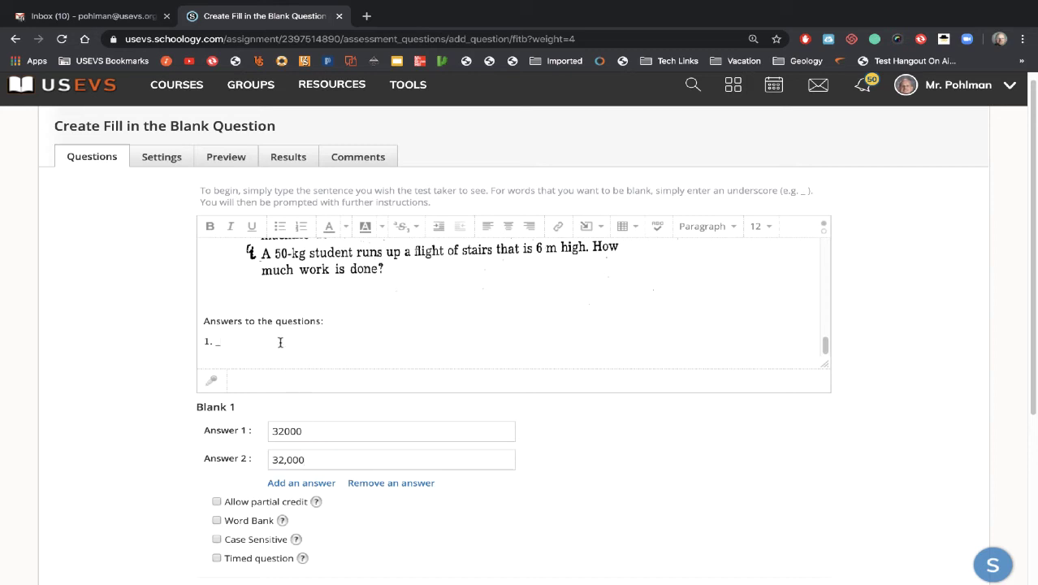
key(Return)
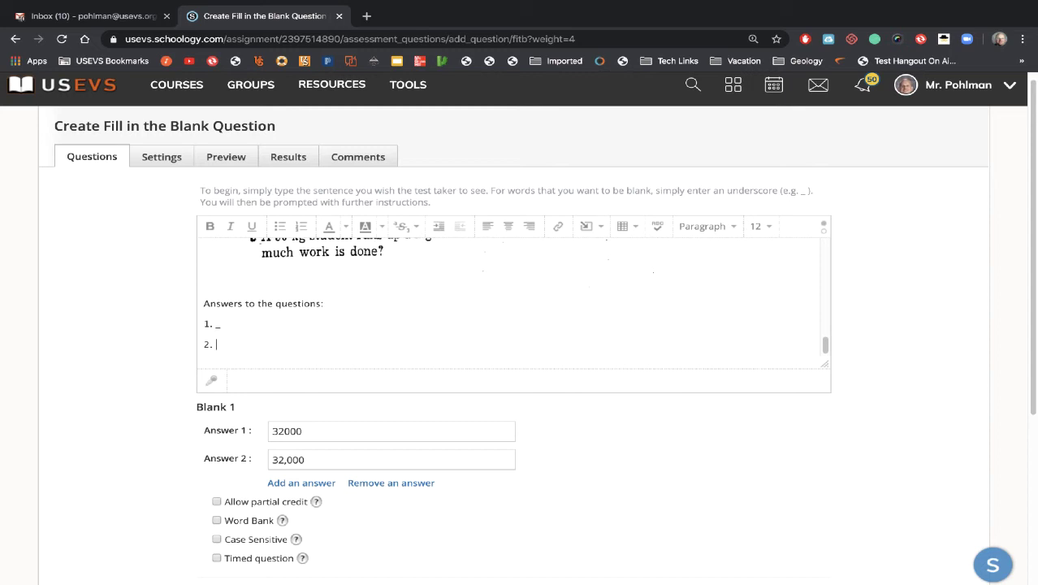
text(2. _)
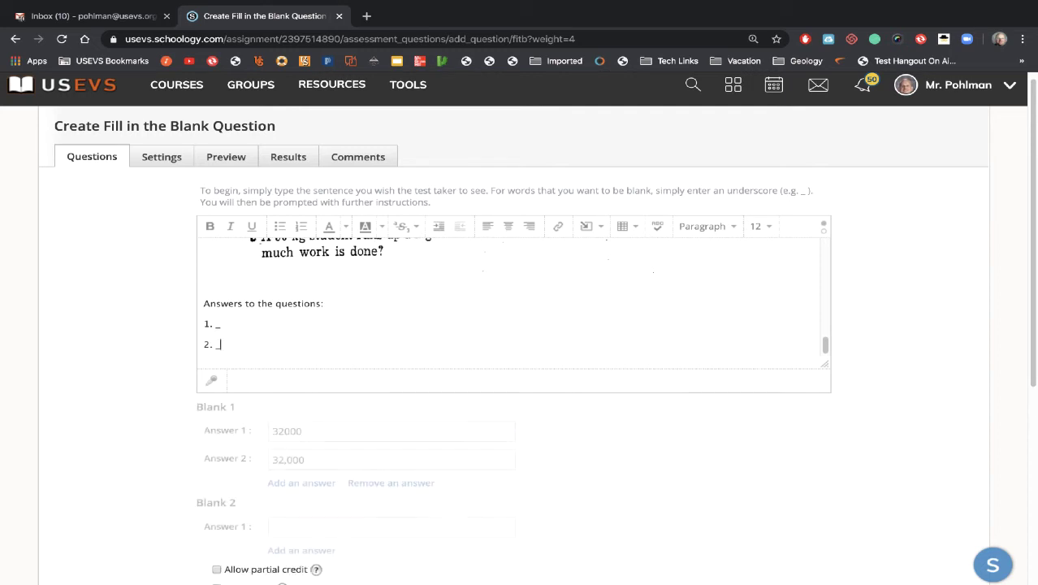
click(309, 524)
text(14,)
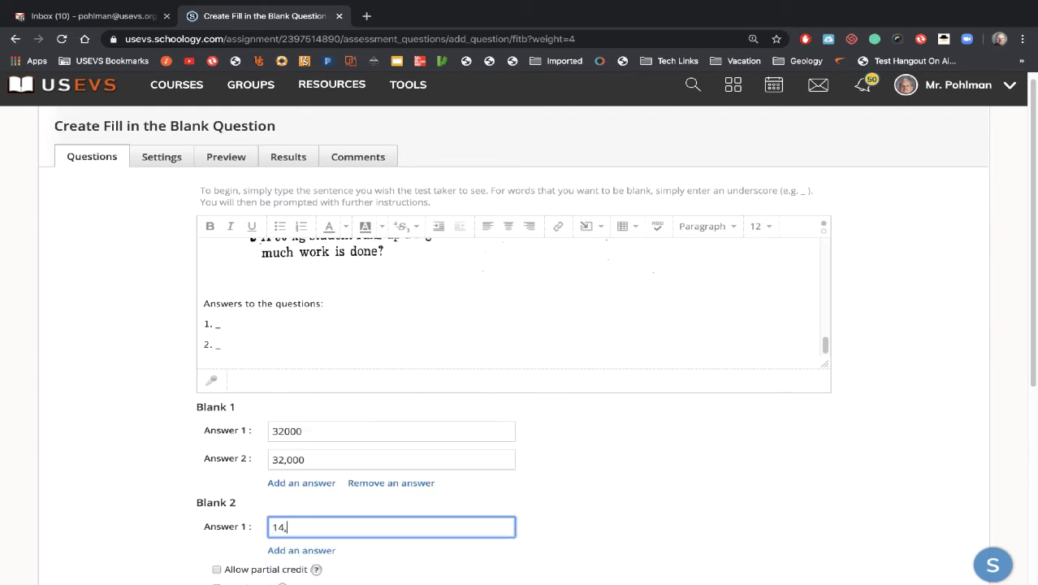
text(000)
Add a third numbered answer line '3. _' with its own blank.
click(308, 348)
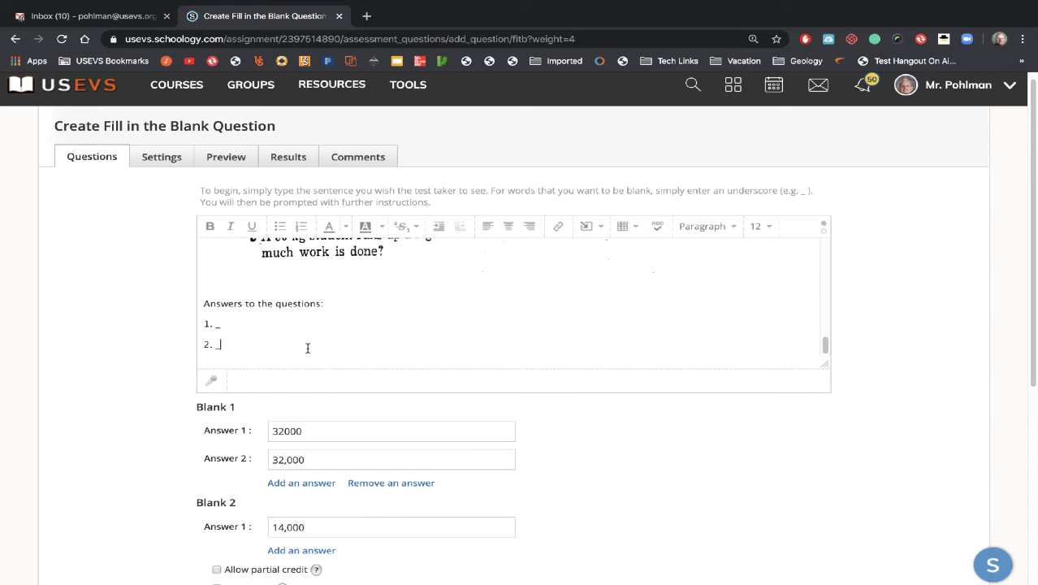
key(Return)
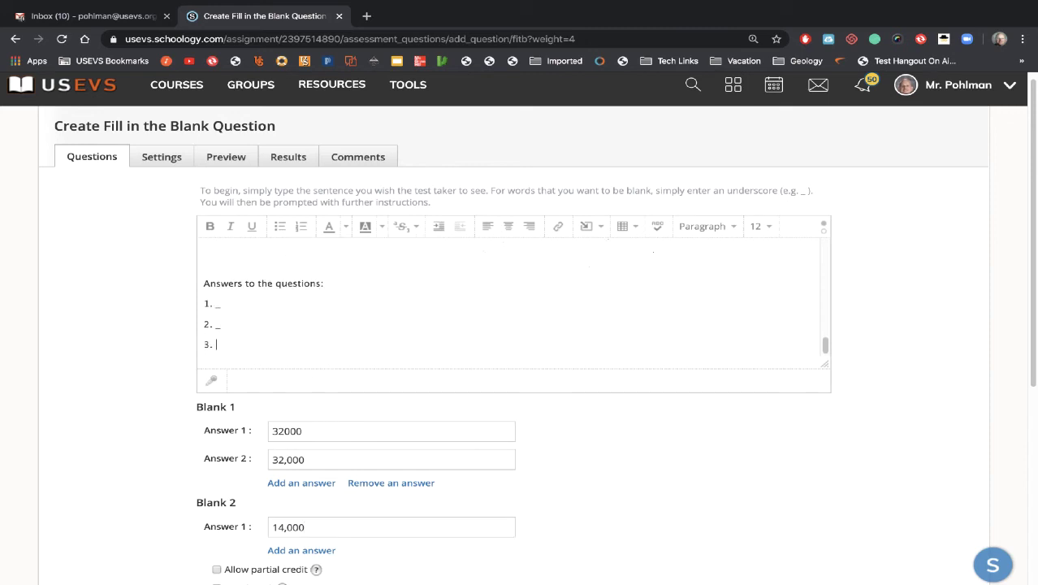
text(_)
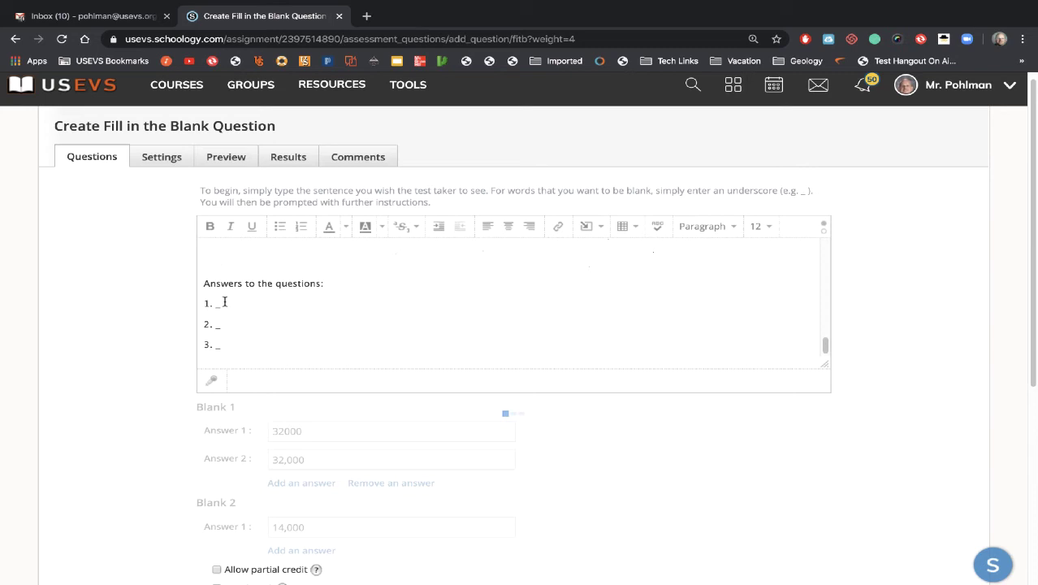
Scroll through the worksheet image in the question editor to review its problems.
scroll(273, 309, up, 1)
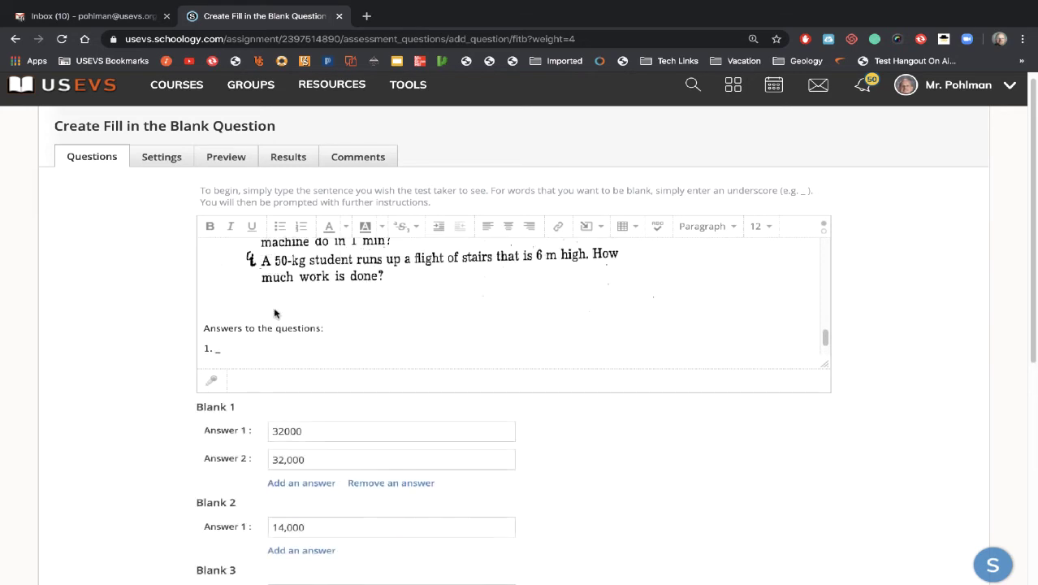
scroll(273, 313, up, 10)
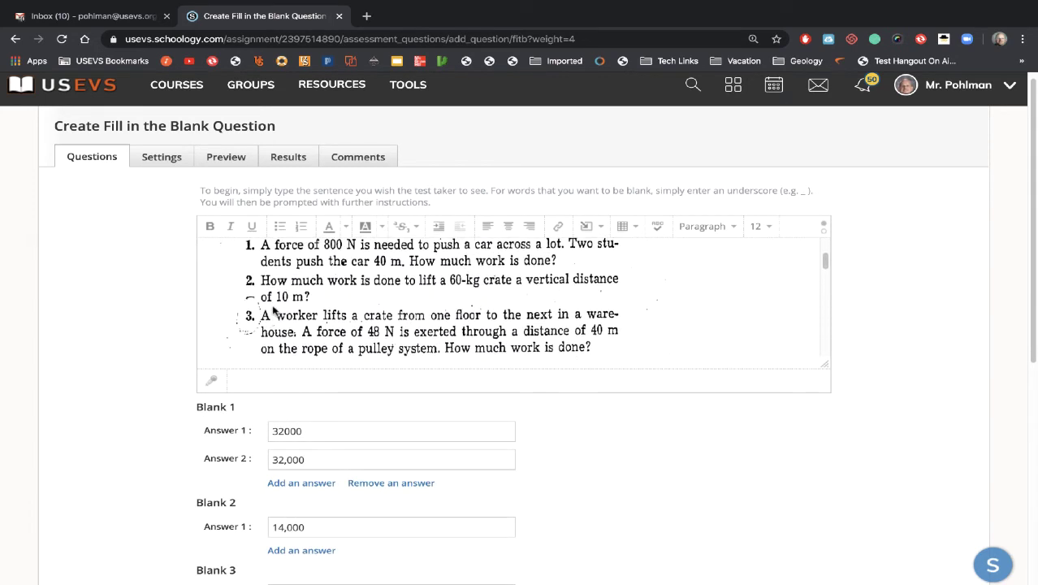
scroll(274, 308, up, 1)
scroll(274, 309, down, 6)
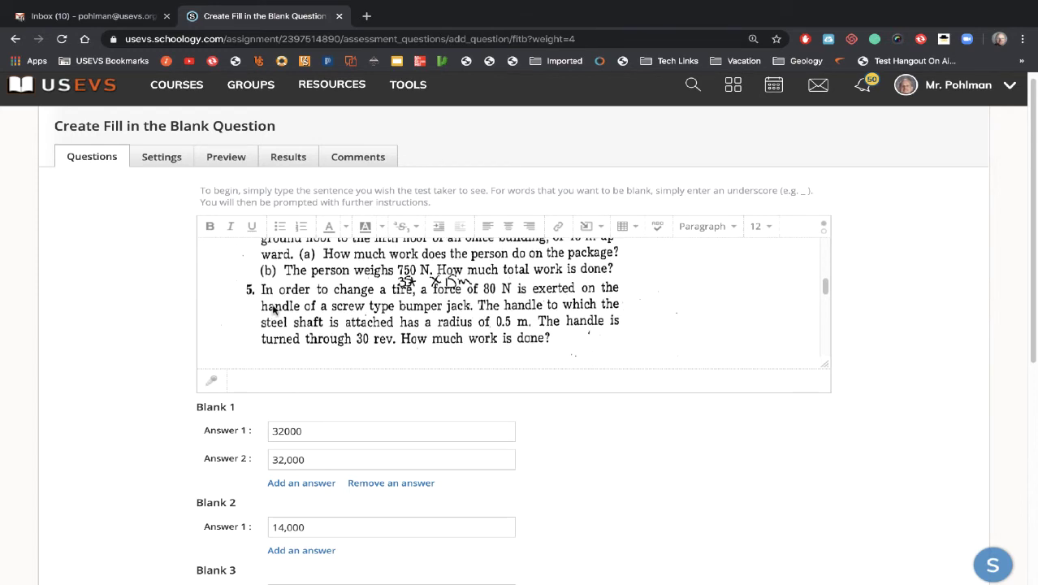
scroll(274, 309, up, 5)
scroll(274, 309, down, 8)
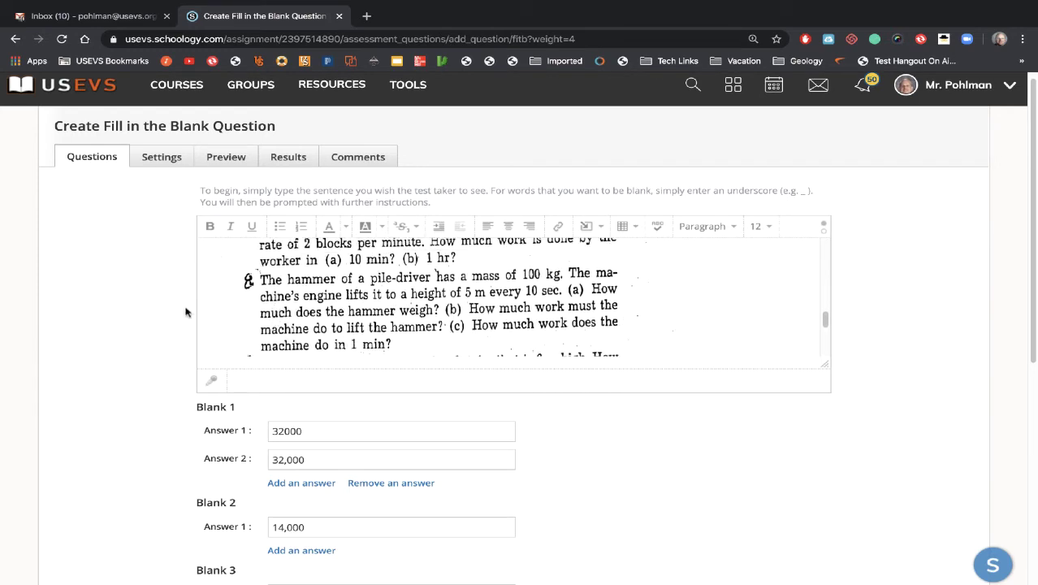
scroll(108, 318, down, 5)
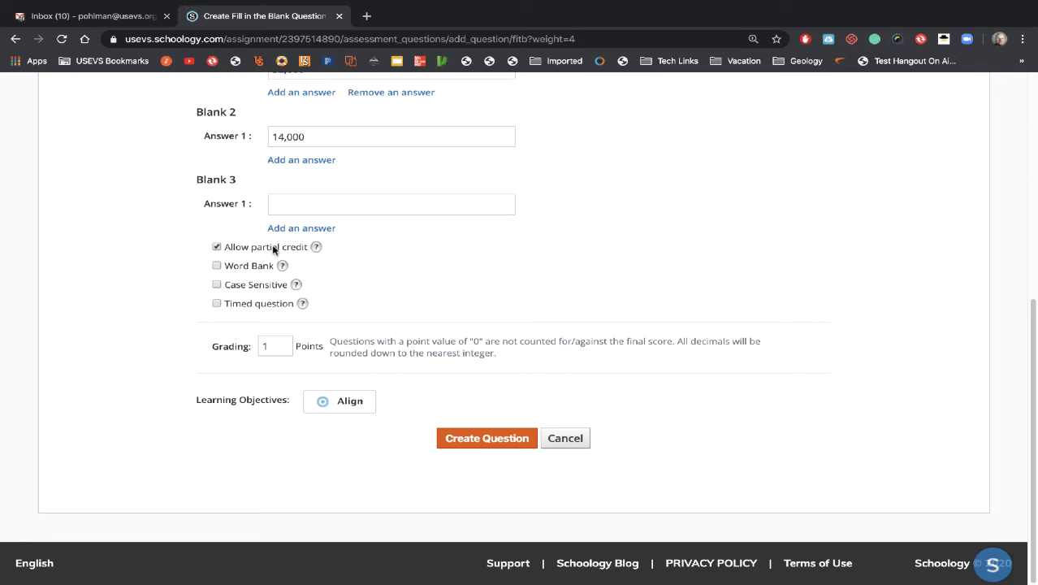
scroll(614, 256, up, 4)
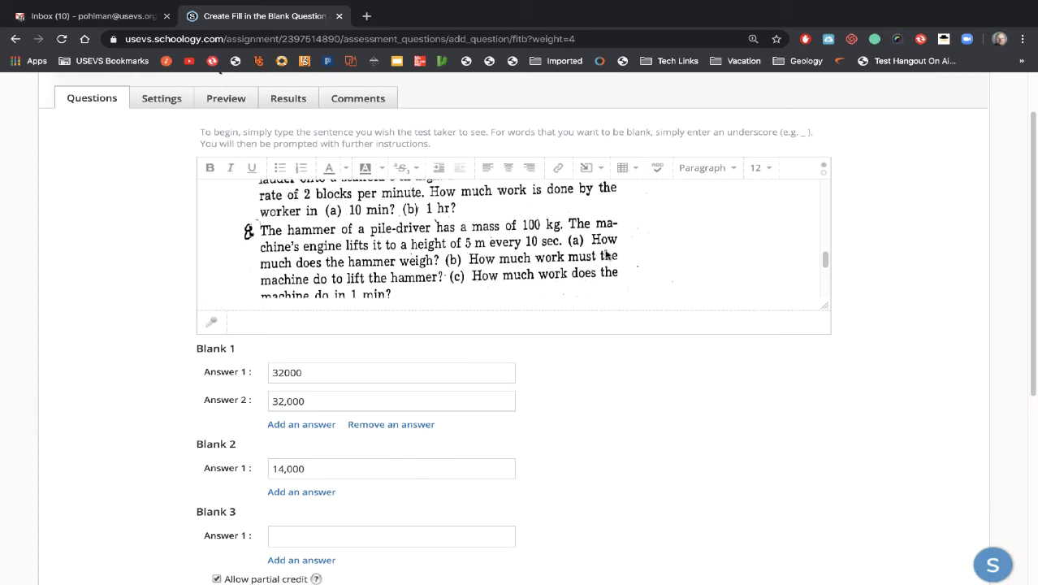
scroll(515, 246, up, 10)
scroll(508, 271, down, 1)
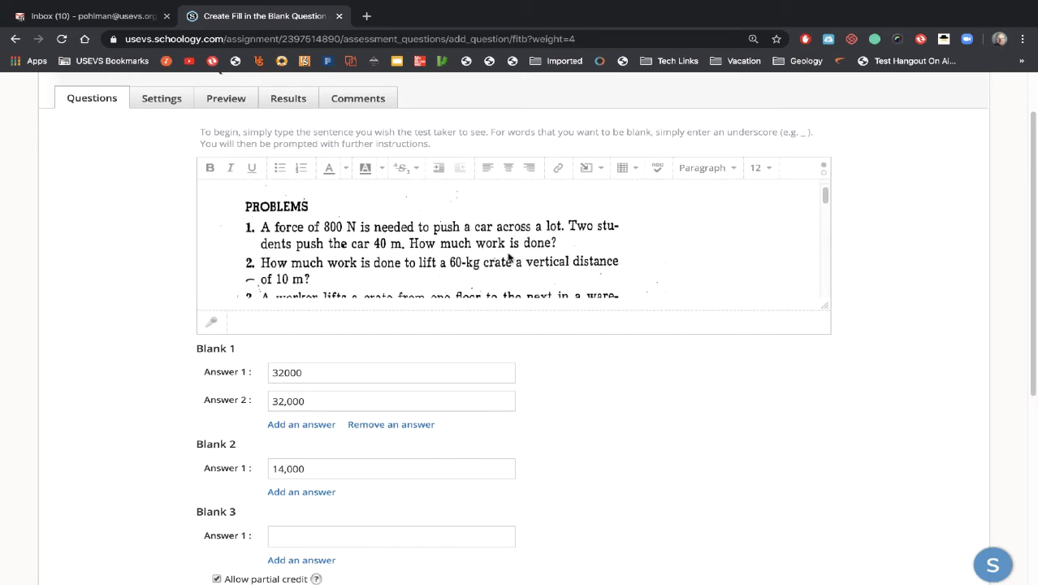
scroll(506, 271, down, 3)
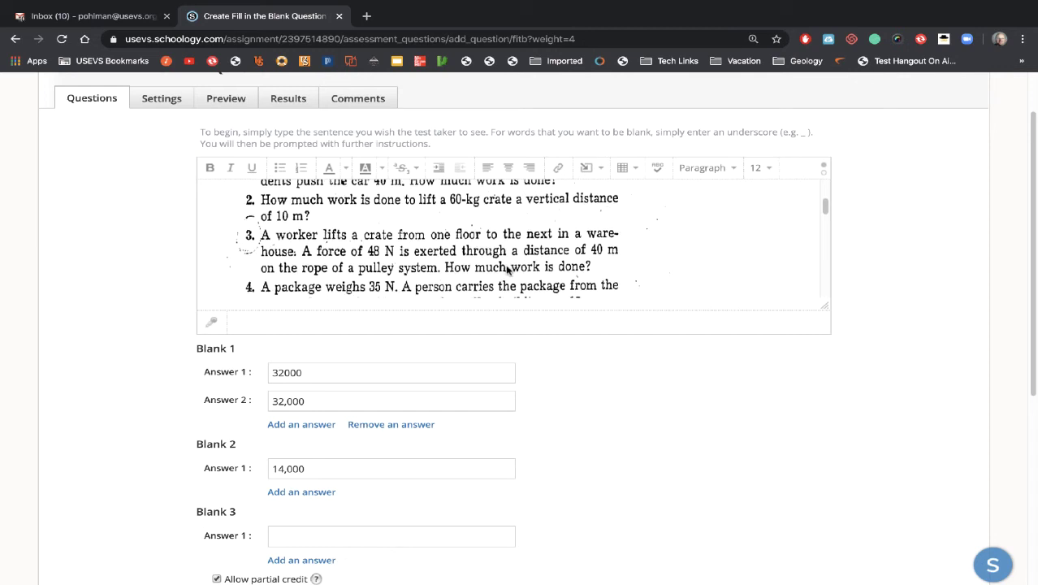
scroll(507, 270, down, 5)
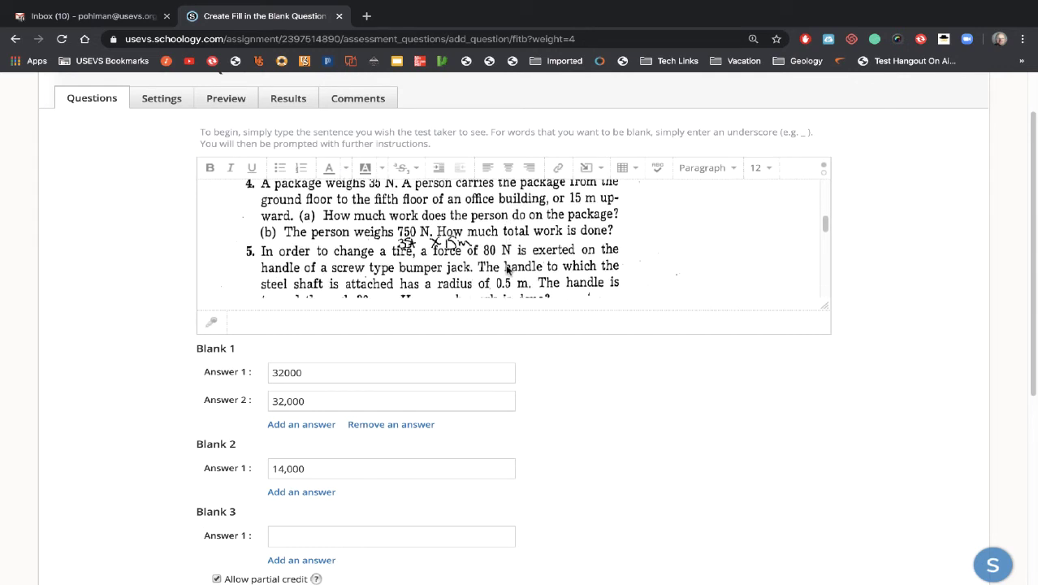
scroll(506, 271, down, 1)
scroll(507, 271, down, 3)
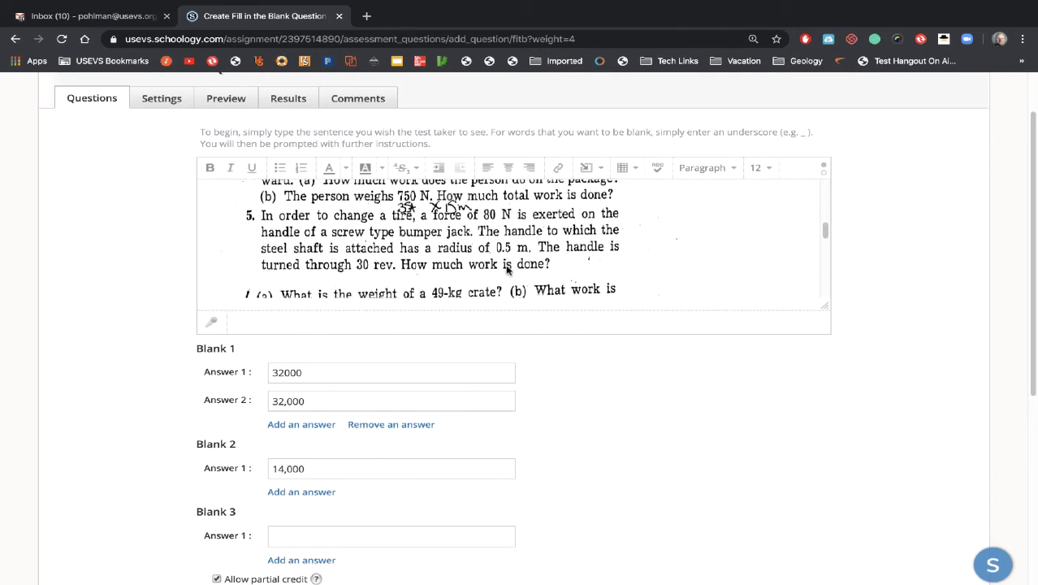
scroll(501, 267, down, 3)
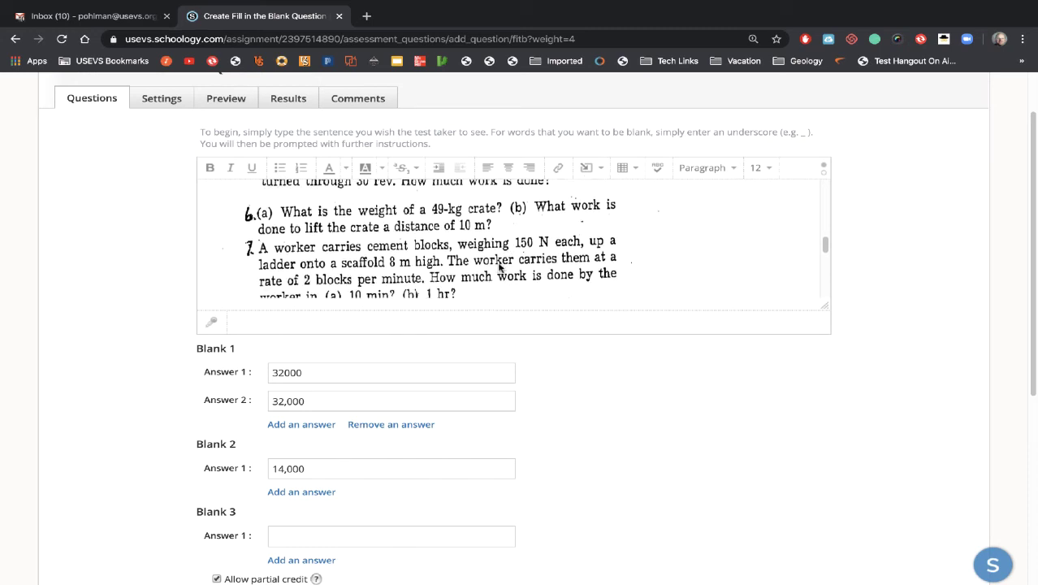
scroll(499, 267, down, 2)
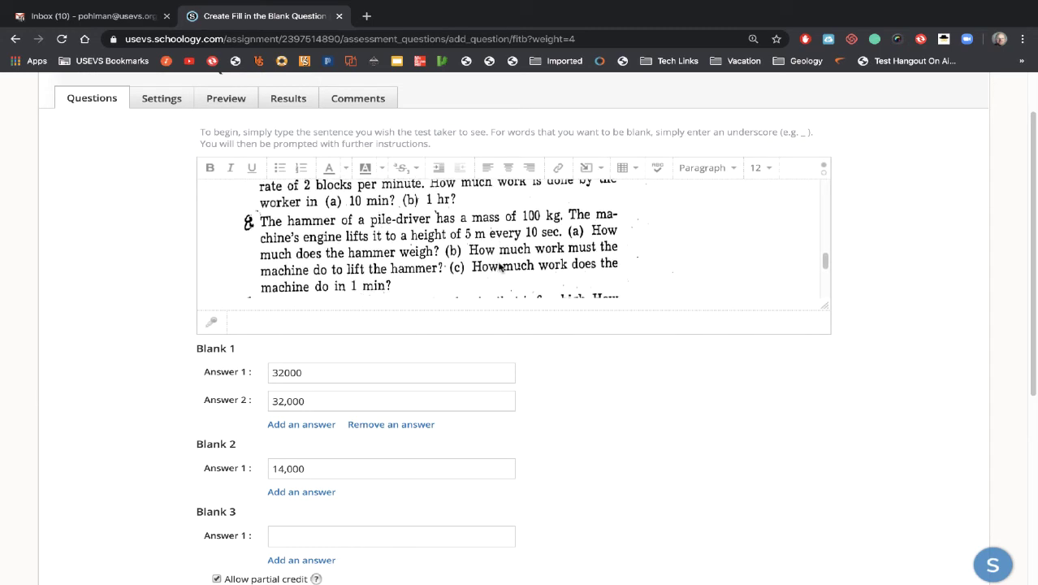
scroll(477, 265, down, 3)
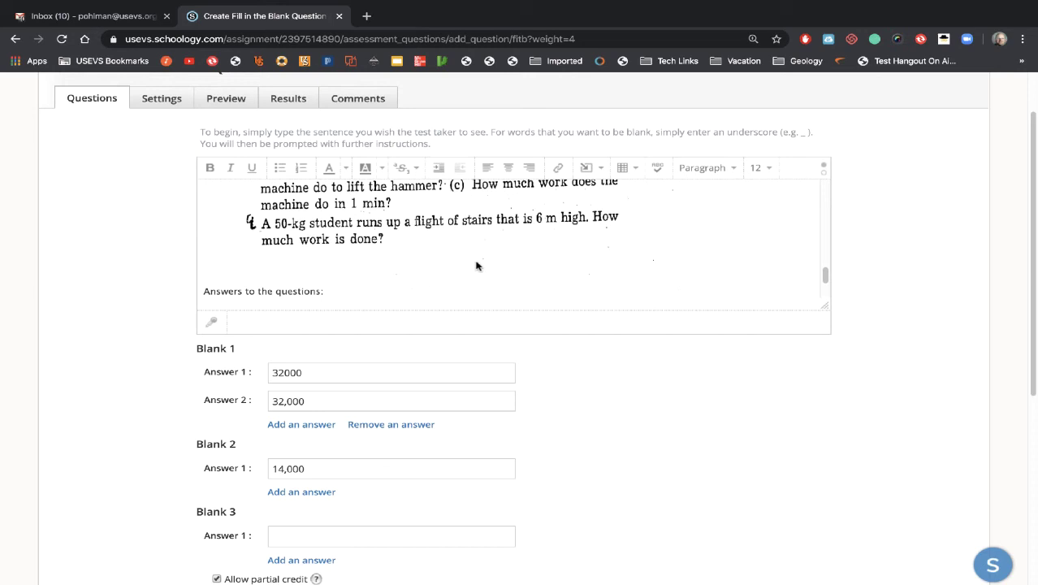
scroll(455, 260, down, 2)
scroll(359, 459, down, 1)
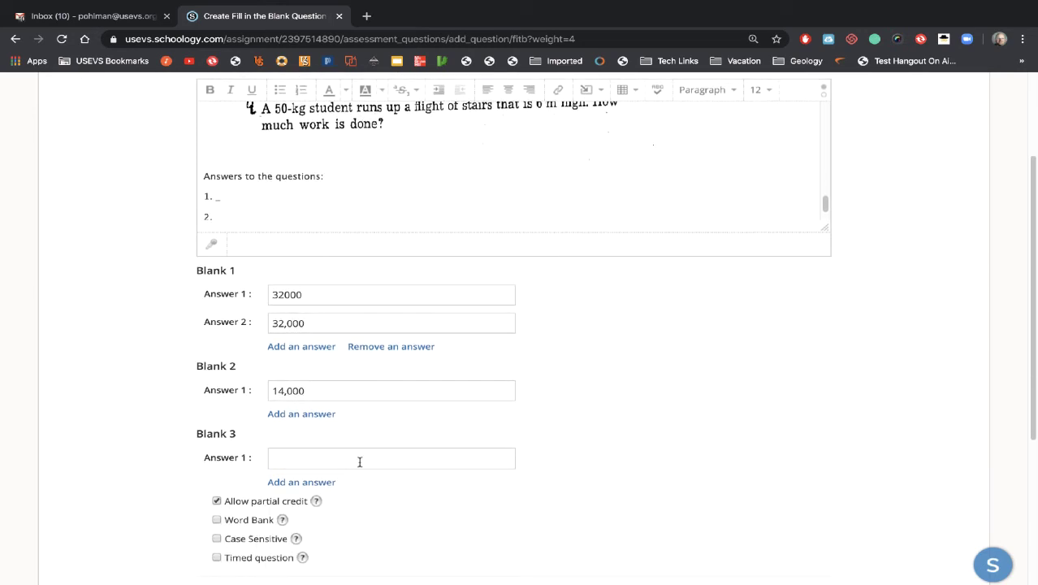
scroll(343, 481, down, 3)
Change the question's point value to 15 and attempt to create the question.
double_click(283, 408)
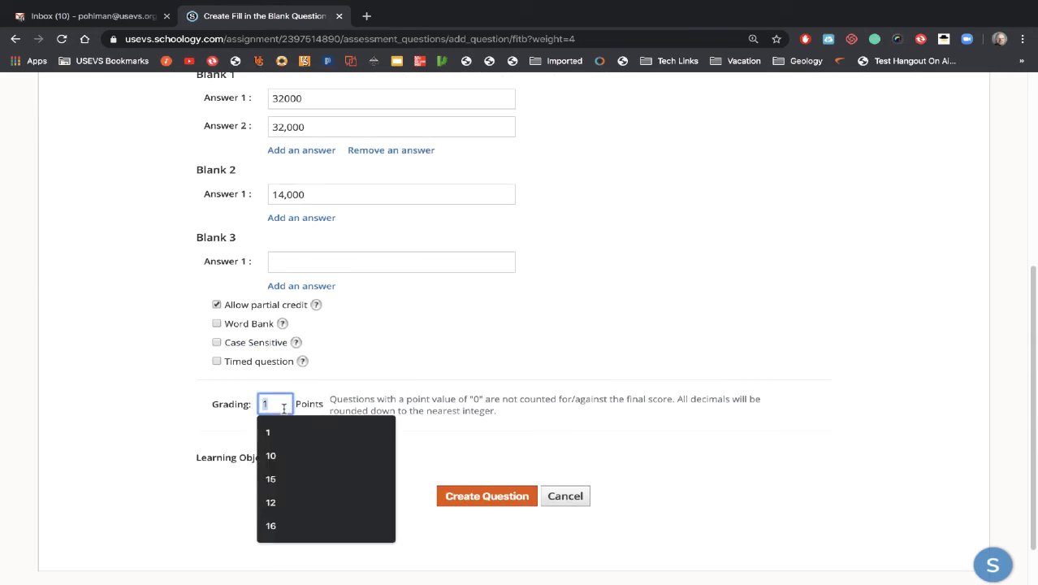
text(15)
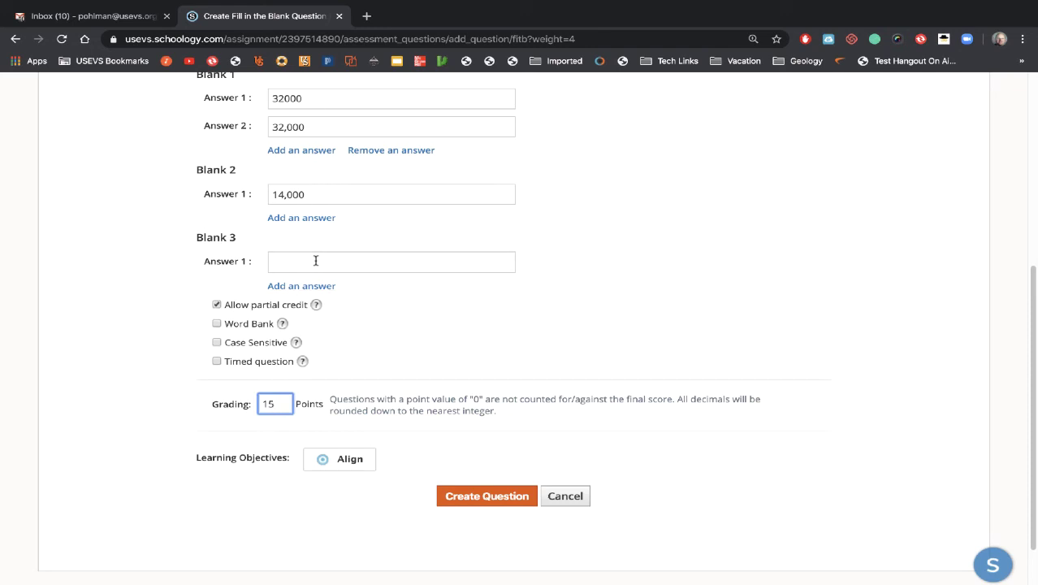
click(491, 502)
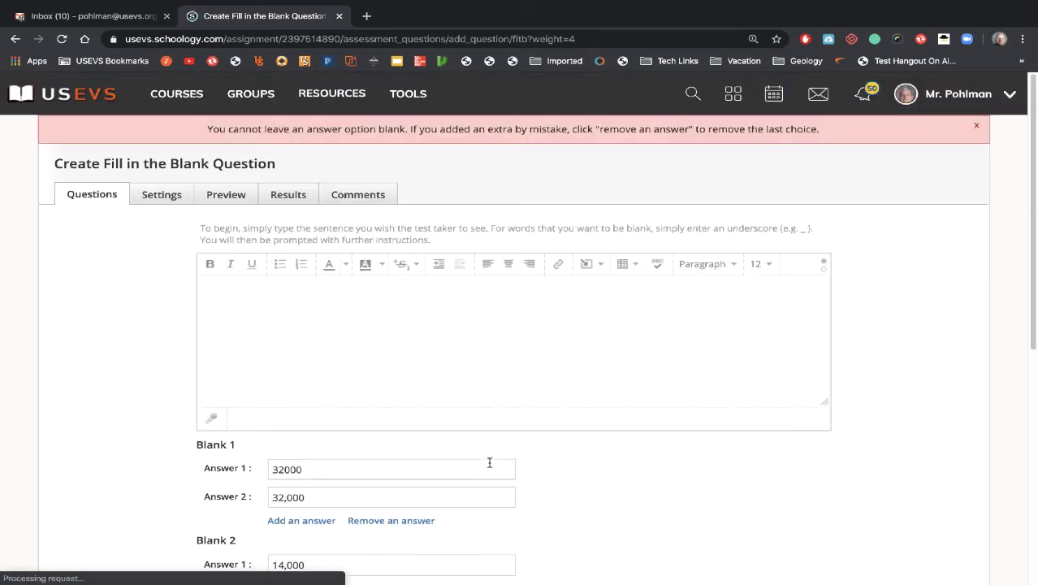
Enter 1000 as Blank 3's Answer 1 and create the question again.
scroll(471, 290, down, 5)
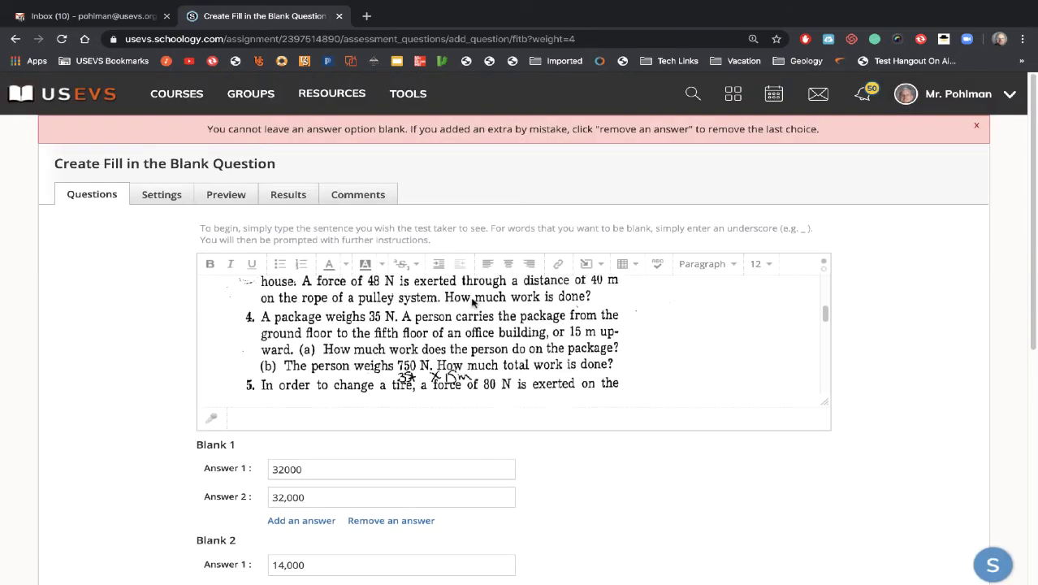
scroll(298, 509, down, 2)
scroll(297, 509, down, 1)
click(311, 446)
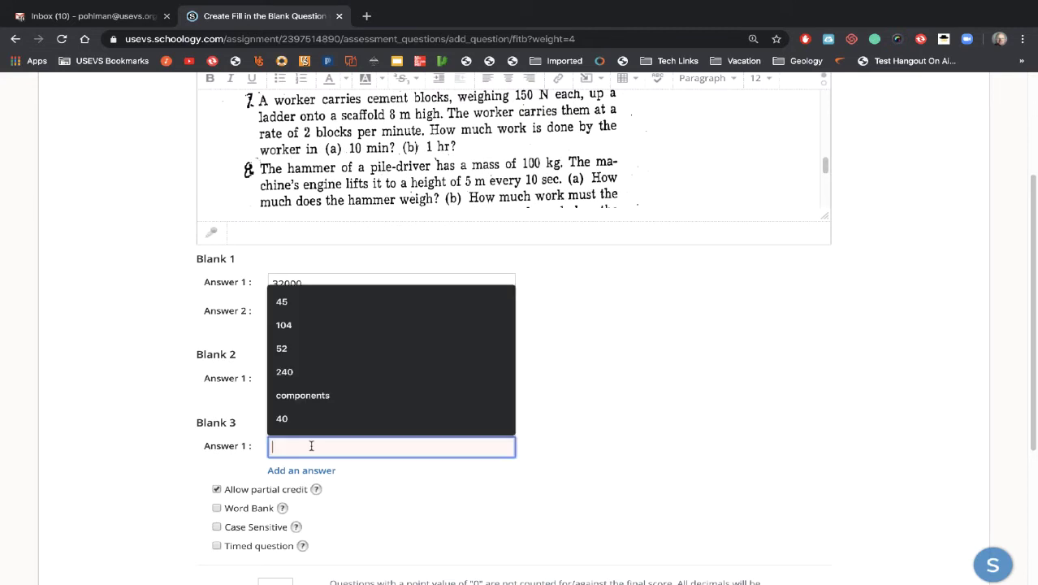
text(1000)
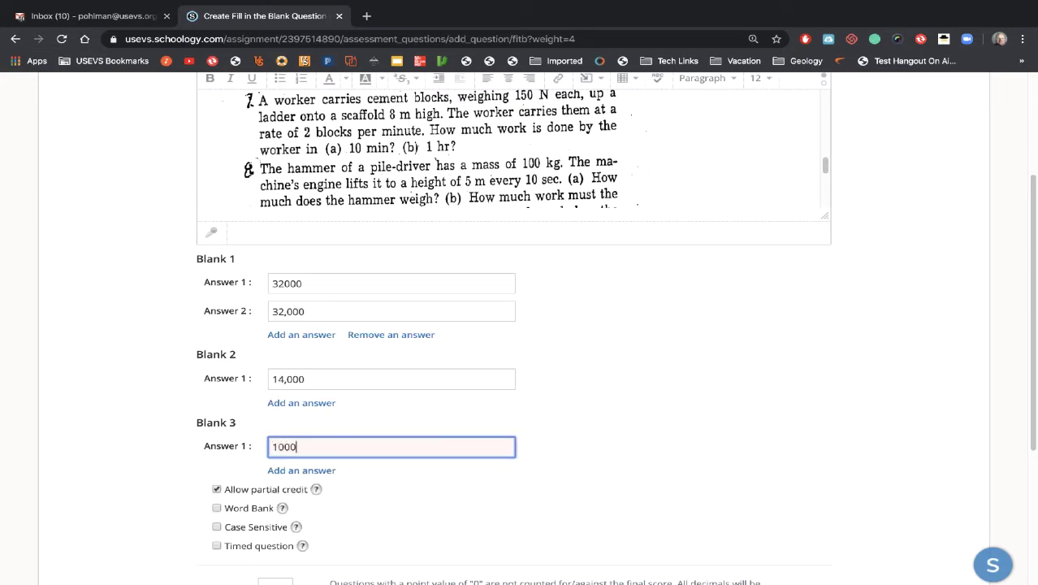
scroll(482, 464, down, 3)
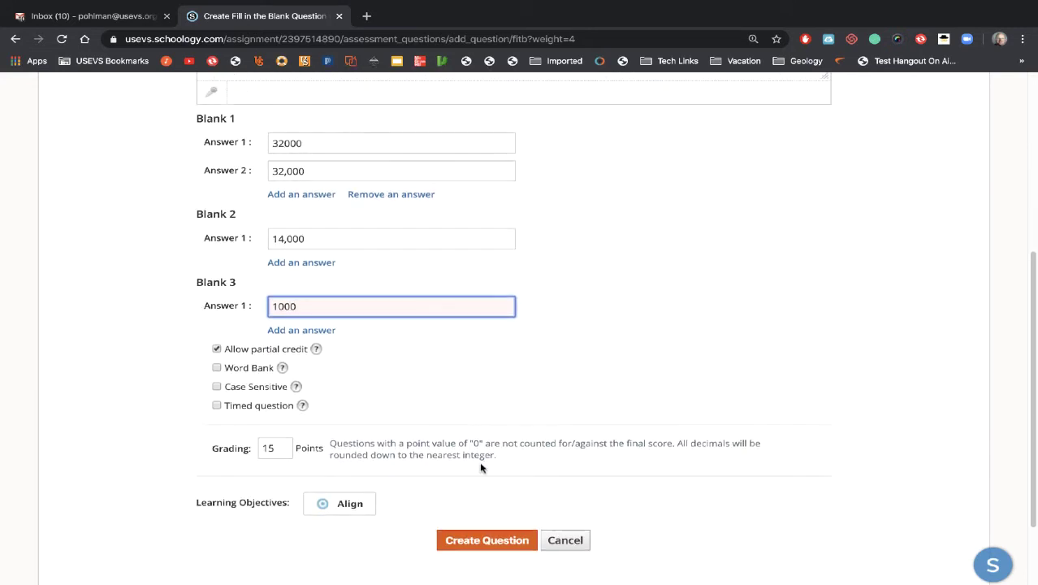
click(475, 540)
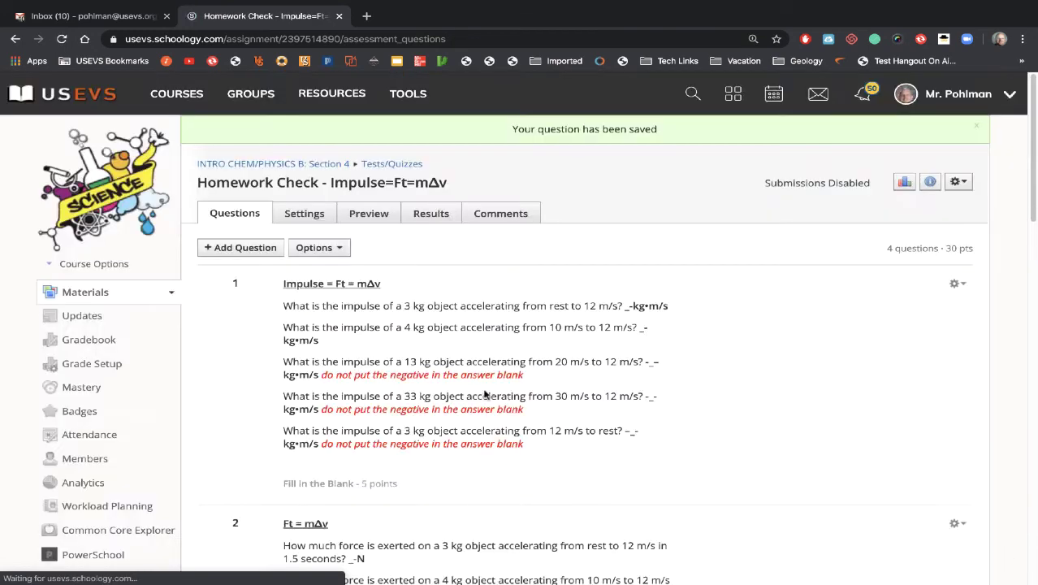
Start a student preview attempt of Homework Check and try Blank 1 of the worksheet question.
click(369, 215)
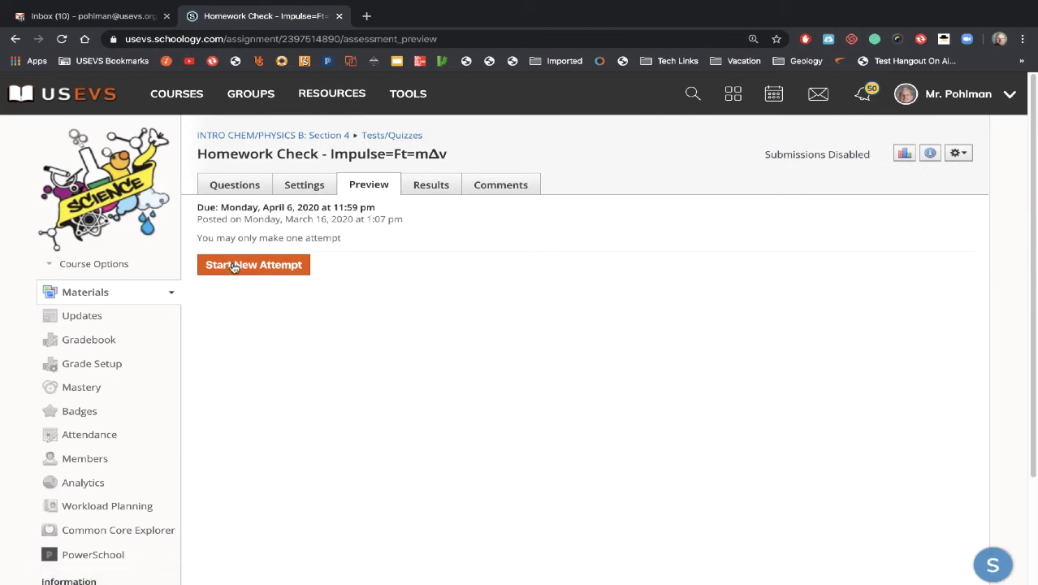
click(234, 267)
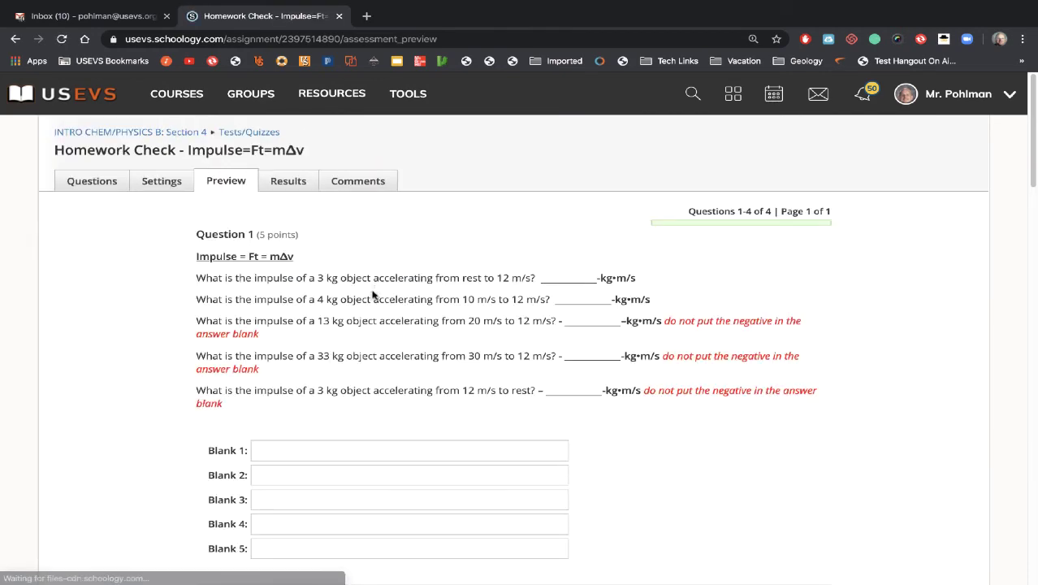
scroll(180, 367, down, 1)
scroll(180, 367, down, 12)
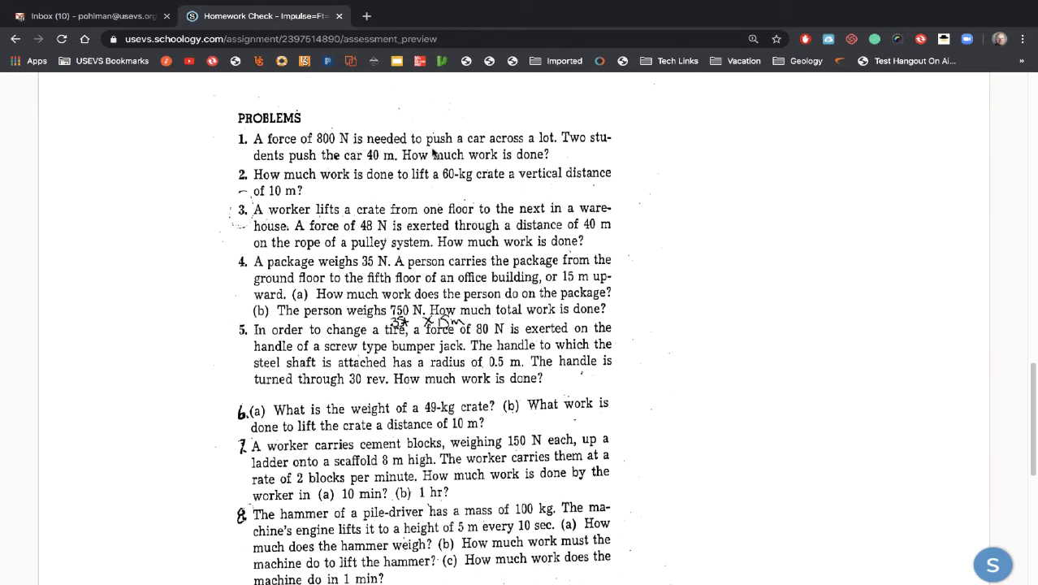
scroll(333, 260, down, 6)
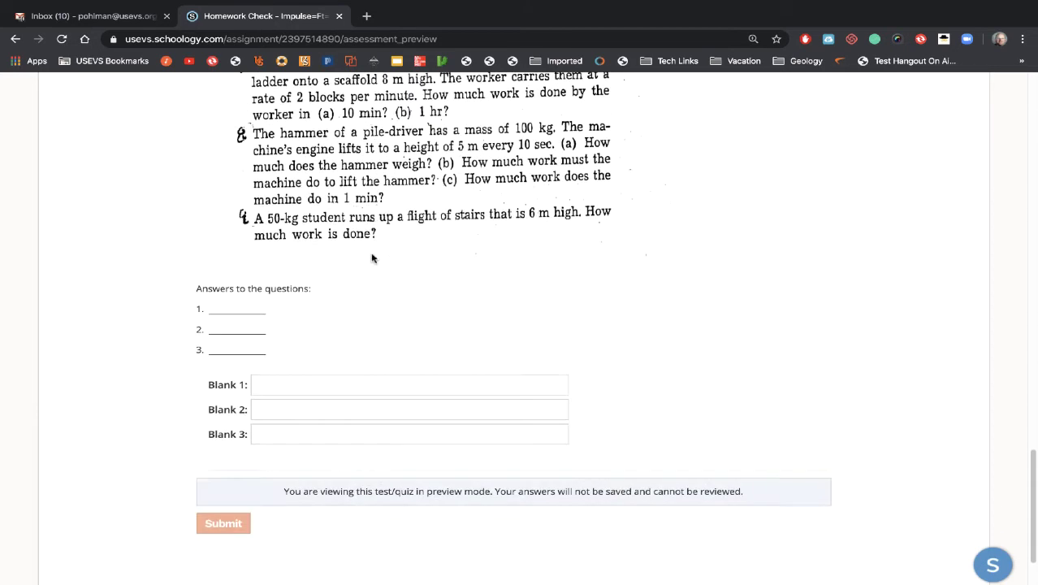
click(297, 300)
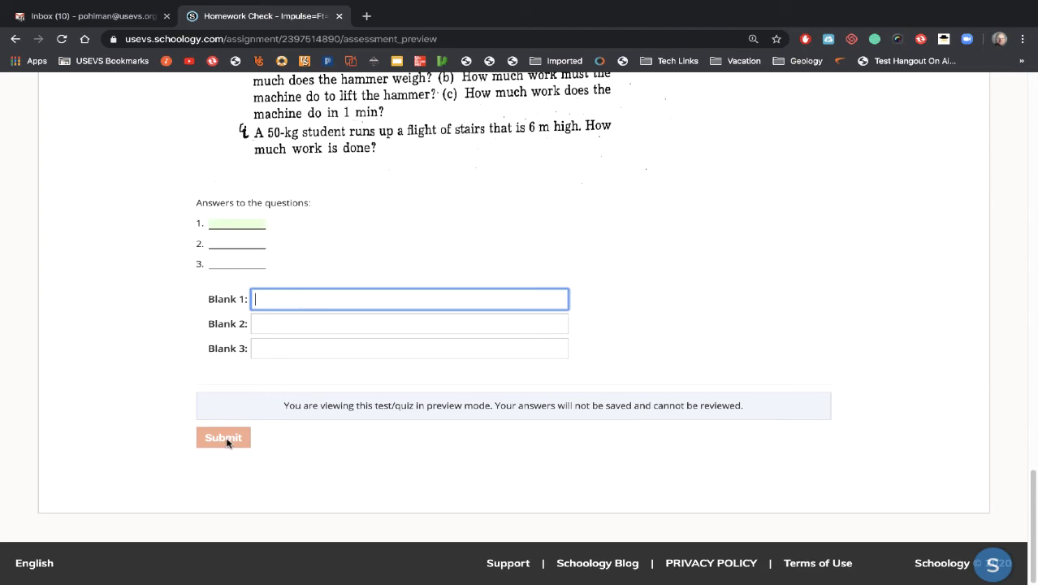
scroll(226, 442, up, 12)
scroll(226, 442, up, 10)
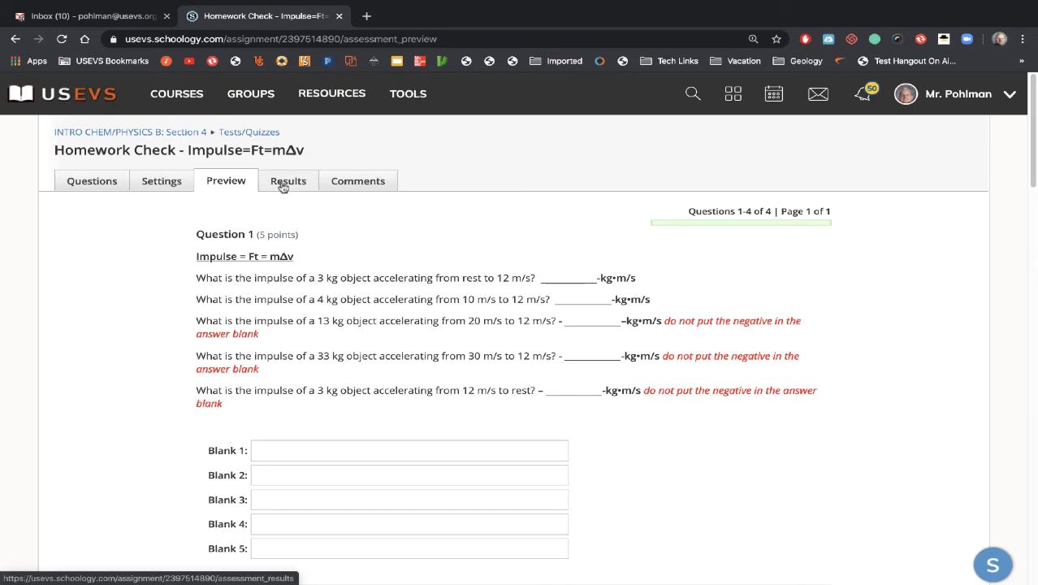
Leave the preview and show the quiz Results by question.
click(283, 189)
click(625, 202)
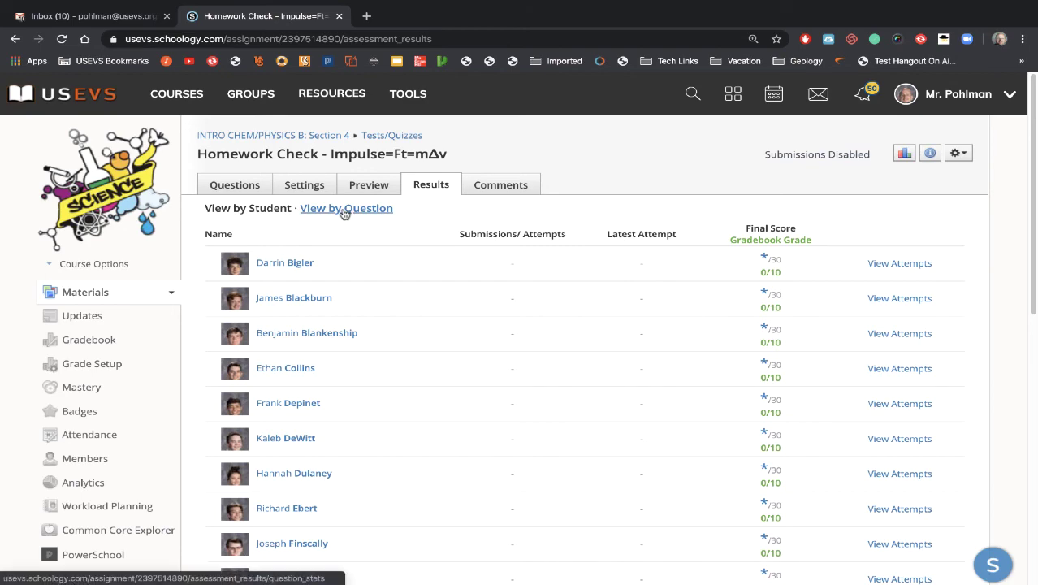
click(348, 210)
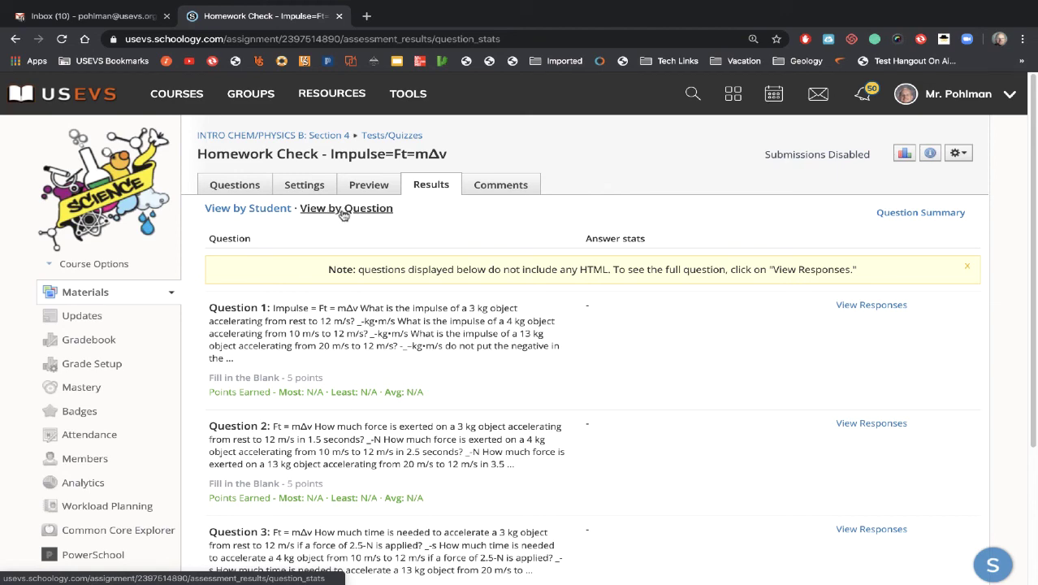
click(444, 186)
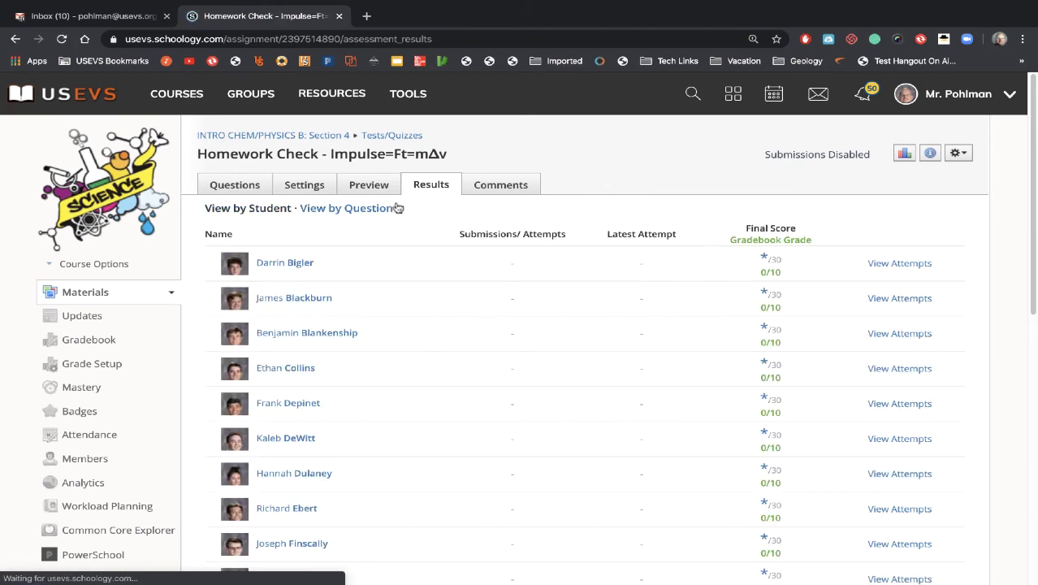
click(357, 207)
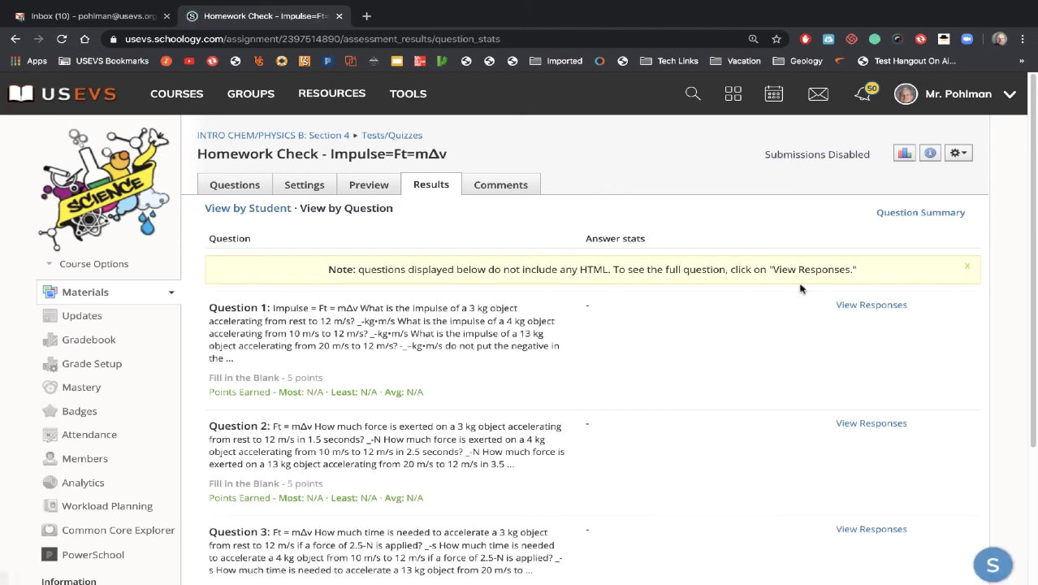
Open Question 1's responses, showing 22 students have not submitted a response.
click(871, 306)
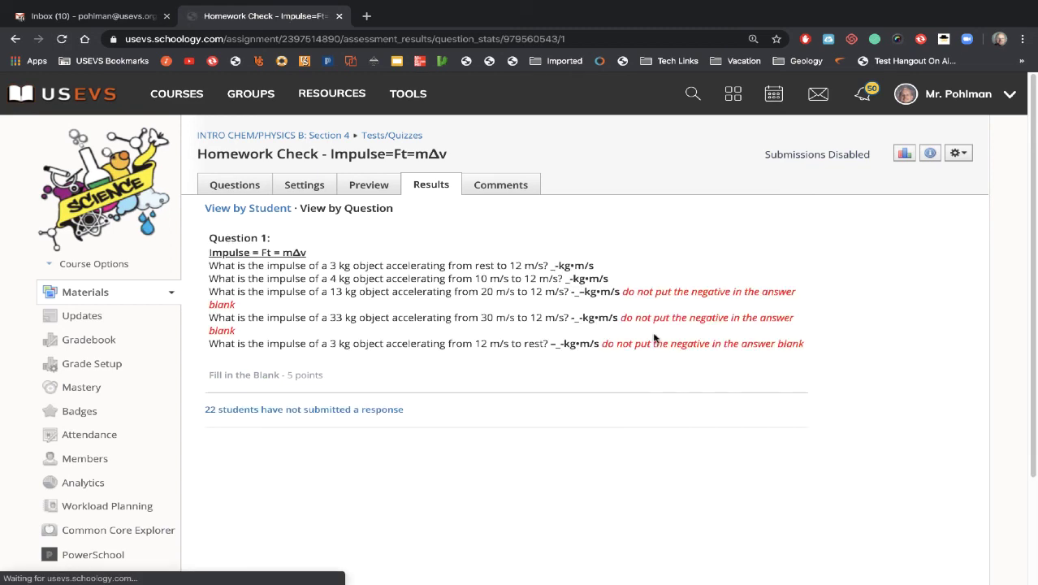
scroll(398, 317, down, 3)
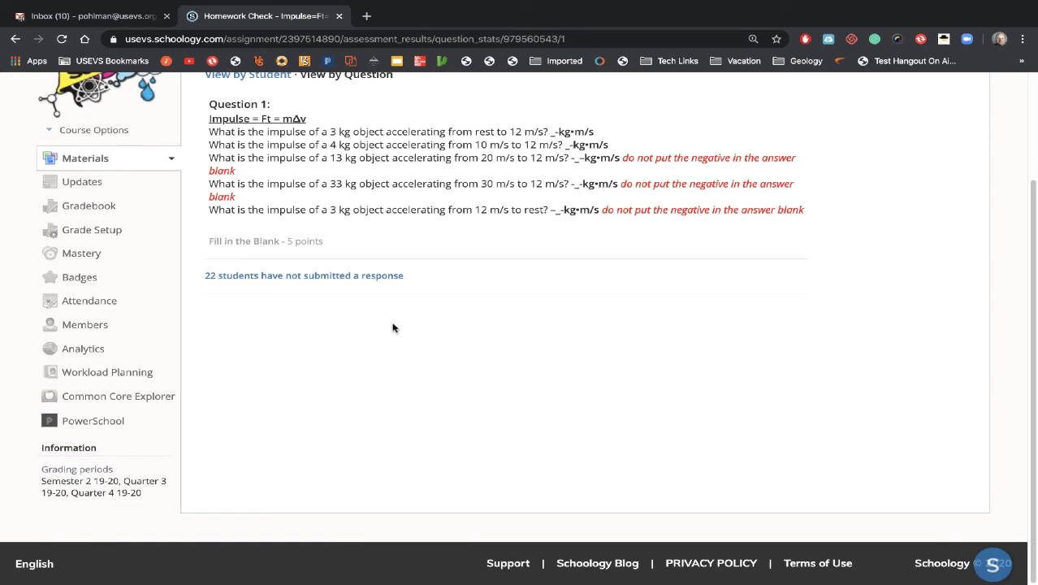
scroll(394, 322, up, 2)
scroll(393, 322, down, 2)
scroll(393, 324, up, 3)
scroll(393, 325, down, 3)
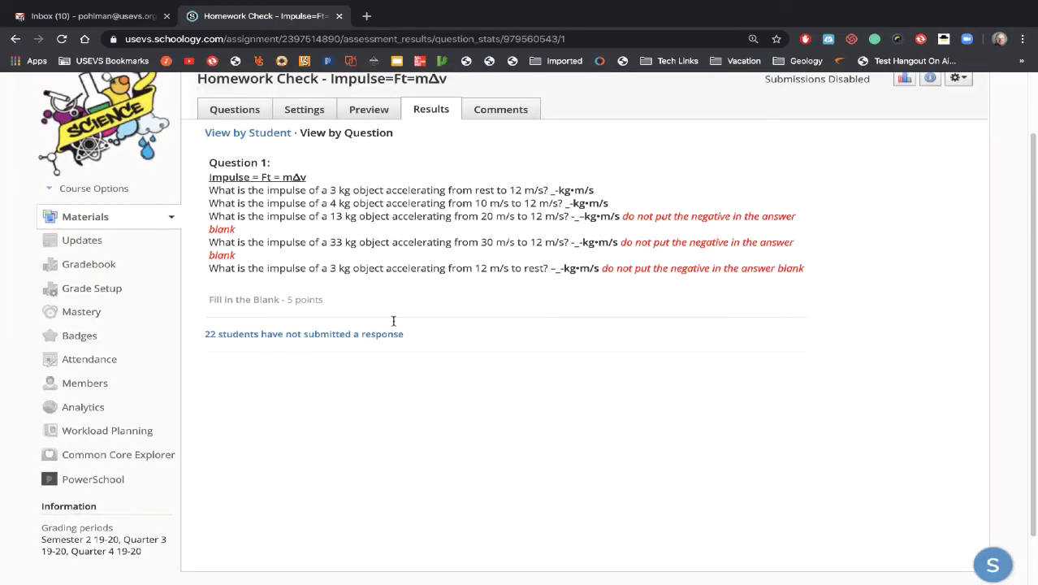
scroll(393, 325, up, 3)
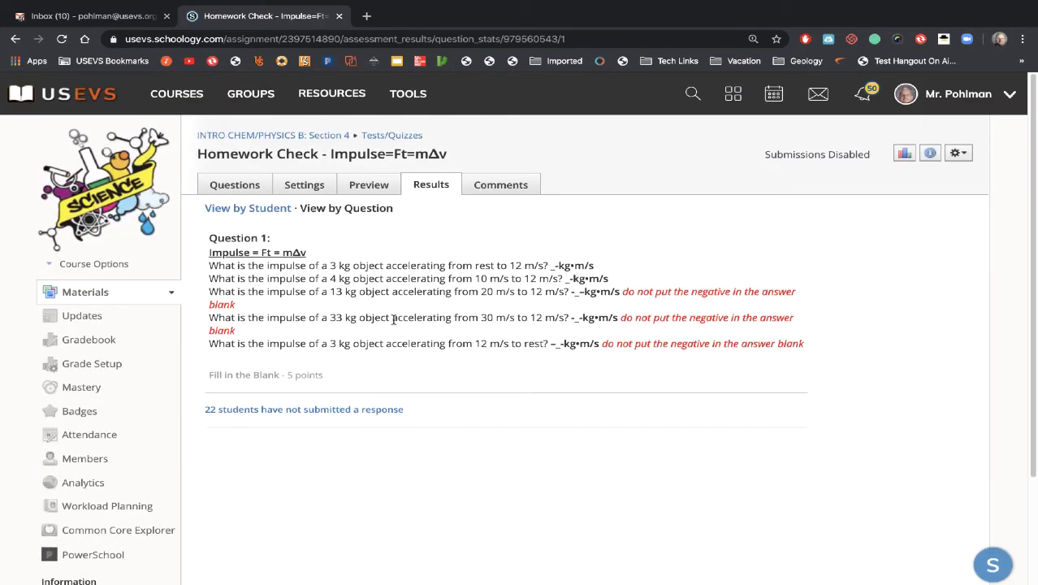
mouse_move(567, 3)
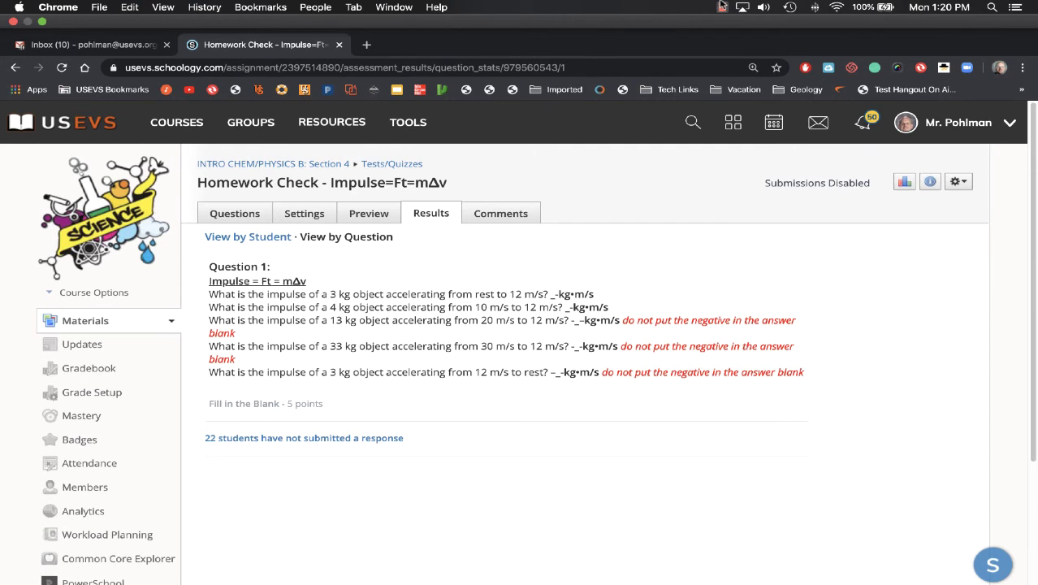